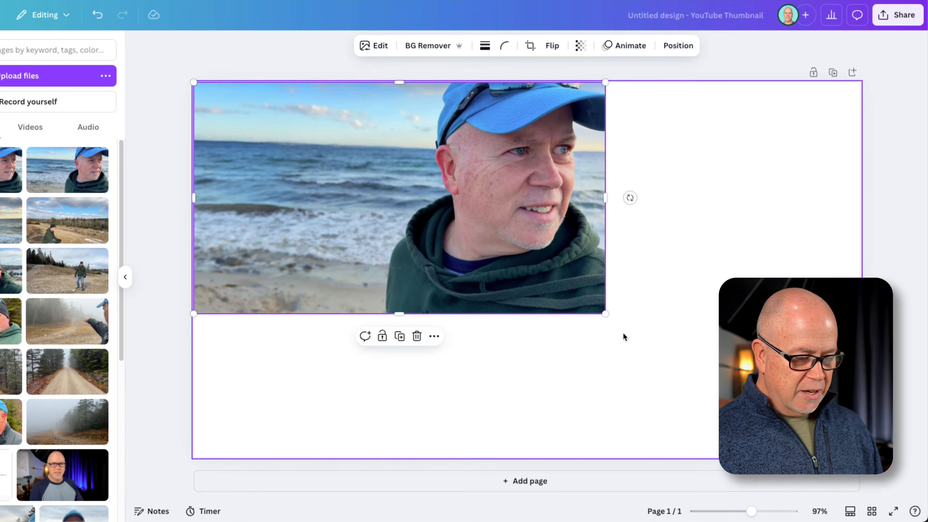
# Enlarge the beach photo to fill the whole page and duplicate that page
pyautogui.moveTo(606, 314); pyautogui.dragTo(862, 455)
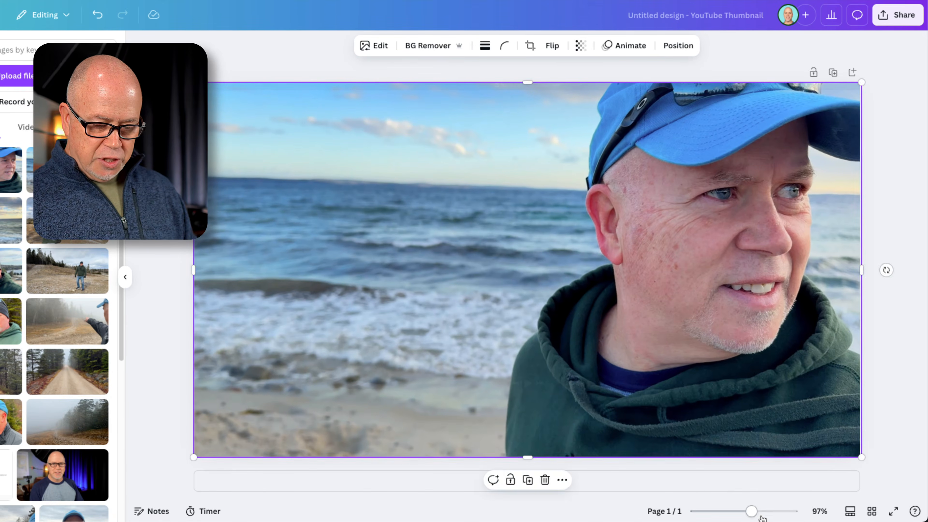
pyautogui.moveTo(752, 511); pyautogui.dragTo(737, 512)
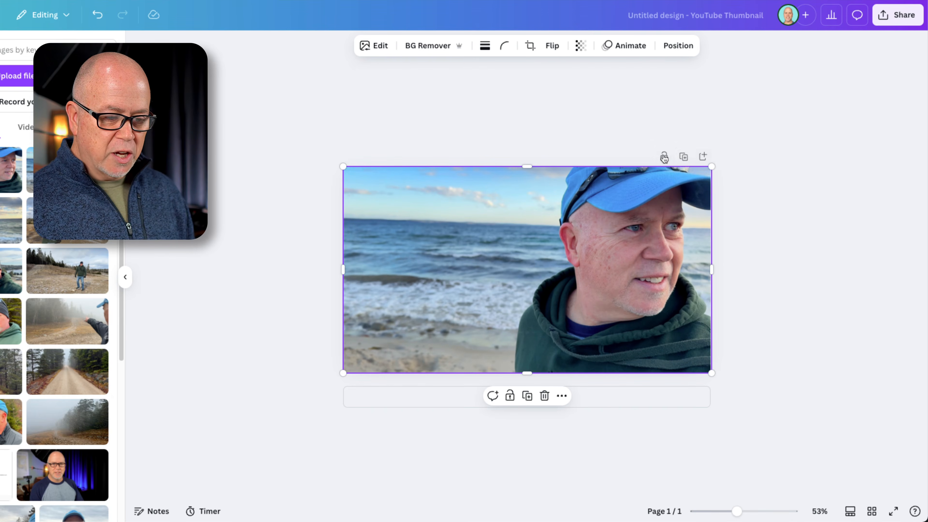
pyautogui.click(685, 157)
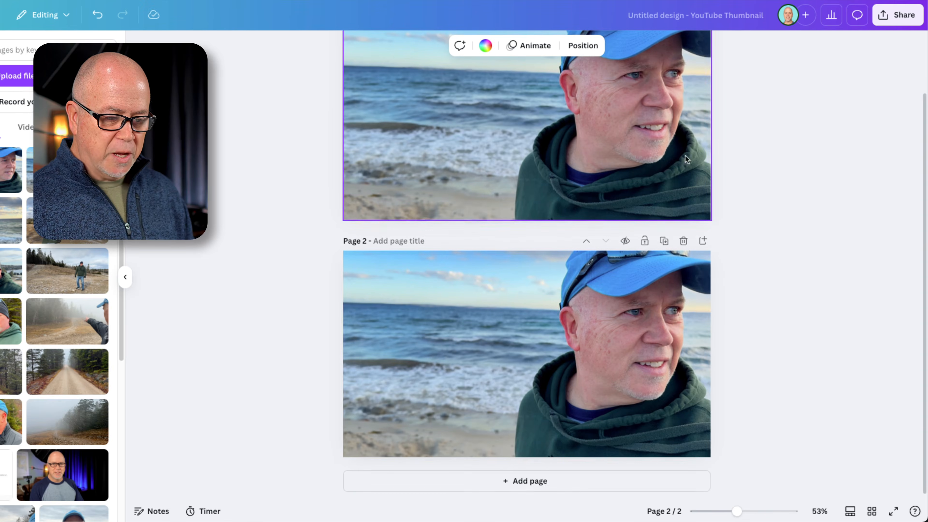
pyautogui.moveTo(737, 512); pyautogui.dragTo(744, 512)
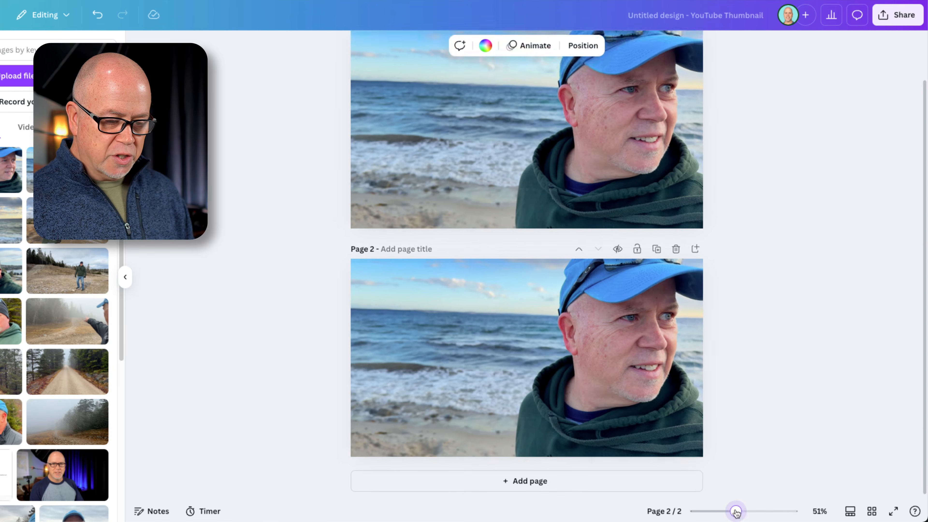
pyautogui.scroll(3, 596, 427)
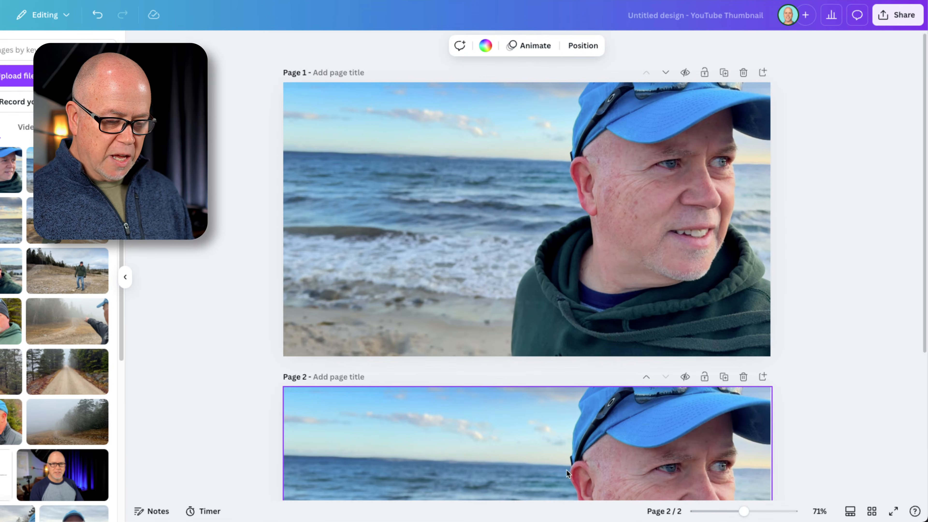
# Duplicate the beach photo on page 1 and align the copy exactly over the original
pyautogui.click(458, 240)
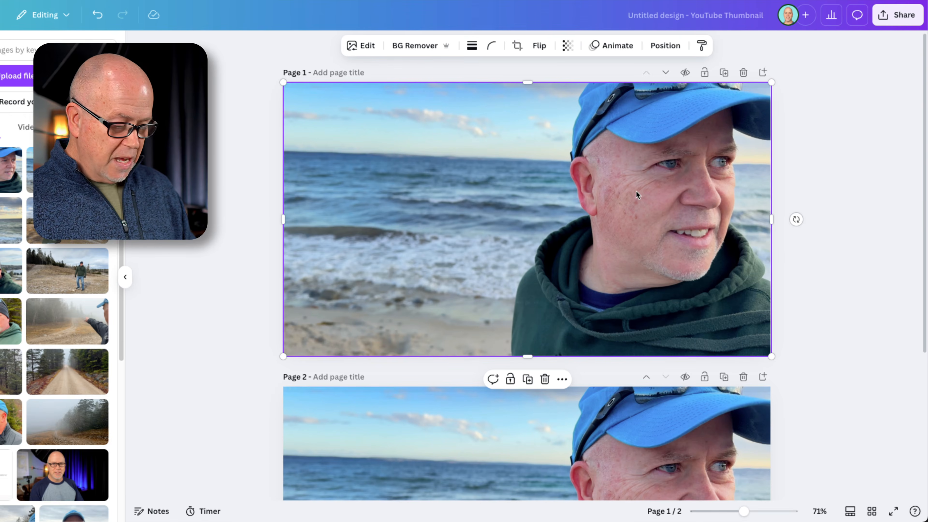
pyautogui.hotkey('ctrl', 'd')
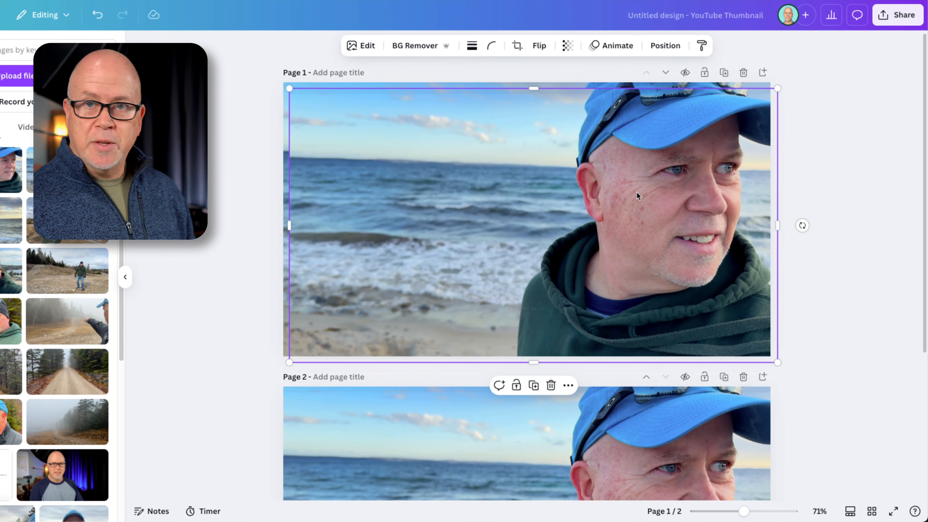
pyautogui.moveTo(552, 185)
pyautogui.mouseDown()
pyautogui.moveTo(615, 248)
pyautogui.moveTo(565, 154)
pyautogui.moveTo(527, 250)
pyautogui.moveTo(588, 216)
pyautogui.moveTo(546, 178)
pyautogui.mouseUp()
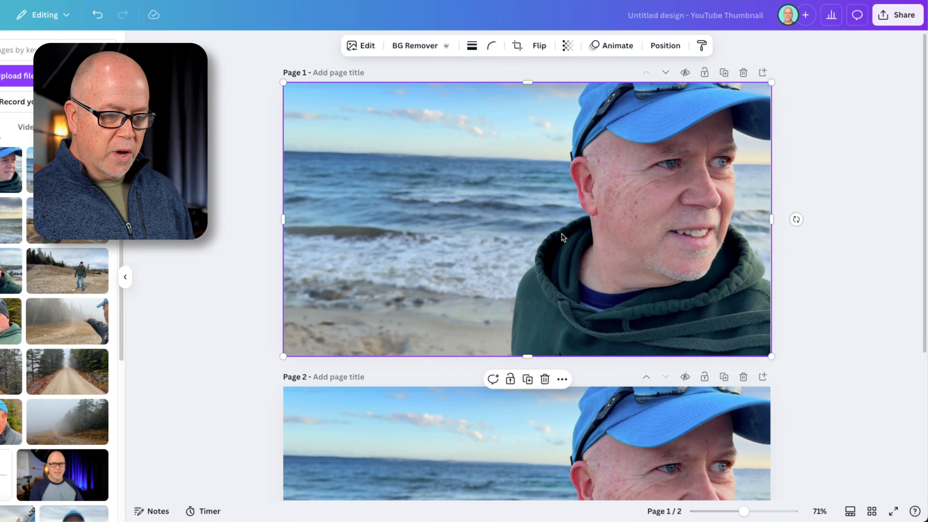
pyautogui.moveTo(650, 168); pyautogui.dragTo(632, 177)
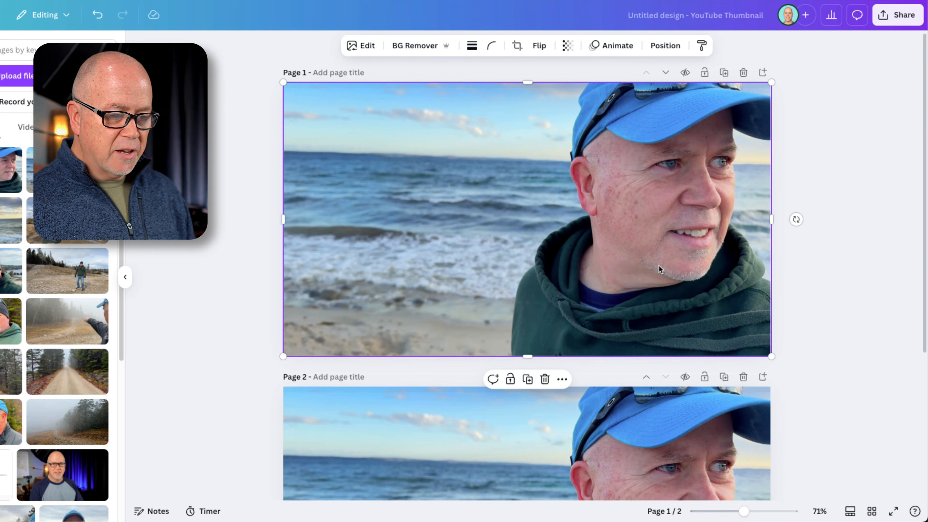
# Remove the background from the upper photo copy and position the cutout exactly over the original photo
pyautogui.click(414, 47)
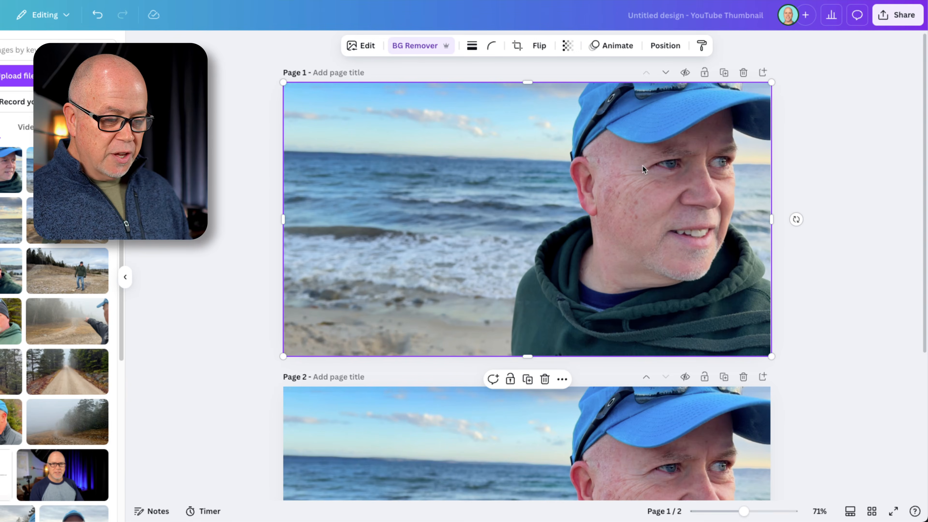
pyautogui.moveTo(642, 165)
pyautogui.mouseDown()
pyautogui.moveTo(393, 137)
pyautogui.moveTo(399, 226)
pyautogui.moveTo(615, 237)
pyautogui.moveTo(590, 203)
pyautogui.moveTo(644, 184)
pyautogui.moveTo(641, 167)
pyautogui.mouseUp()
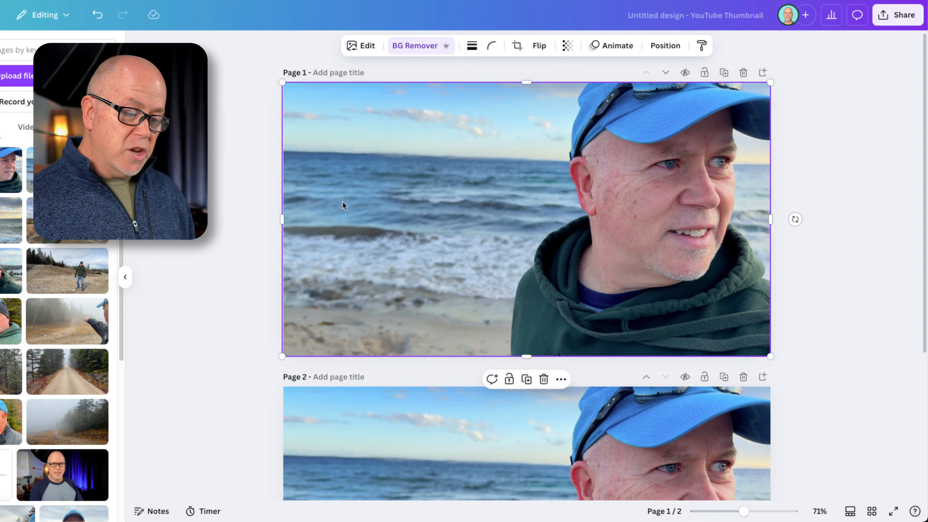
pyautogui.moveTo(664, 146); pyautogui.dragTo(638, 222)
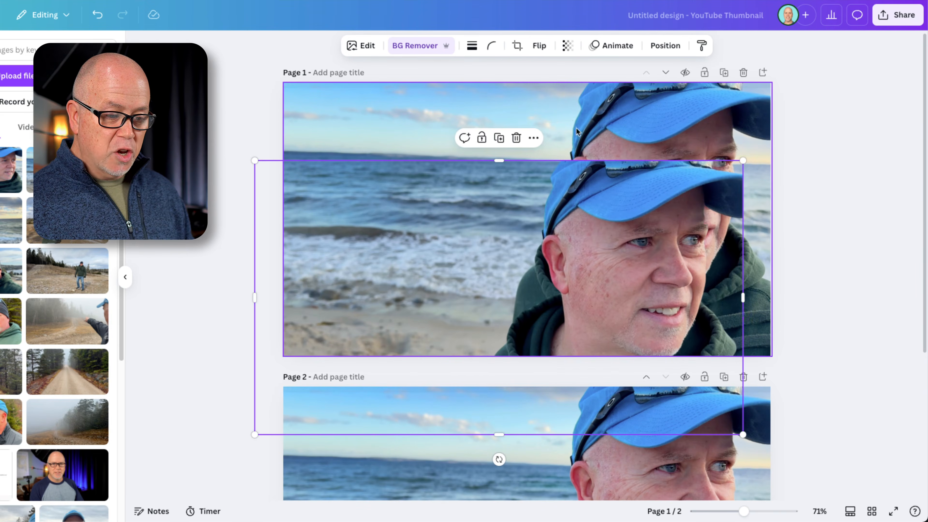
pyautogui.click(578, 116)
pyautogui.moveTo(592, 253); pyautogui.dragTo(671, 125)
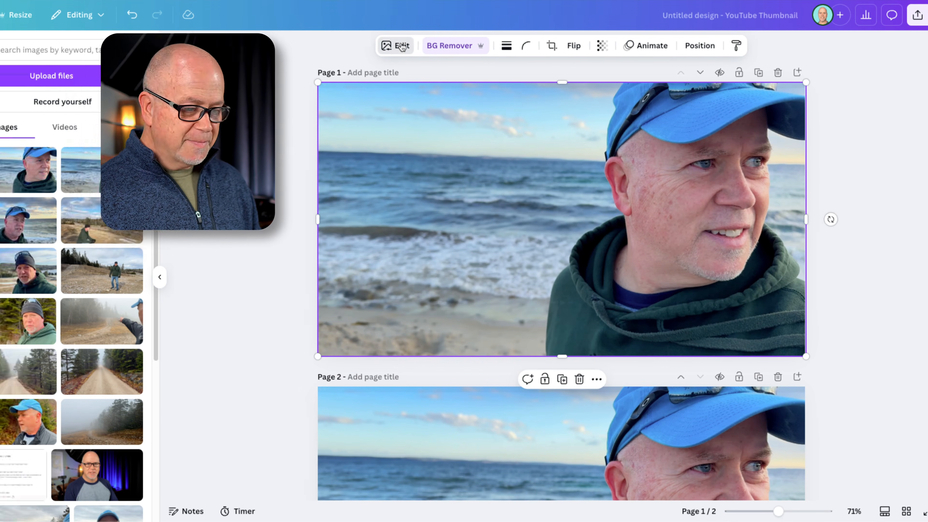
# Adjust the cutout of the man, setting its brightness to 28 and its contrast to -1
pyautogui.click(367, 47)
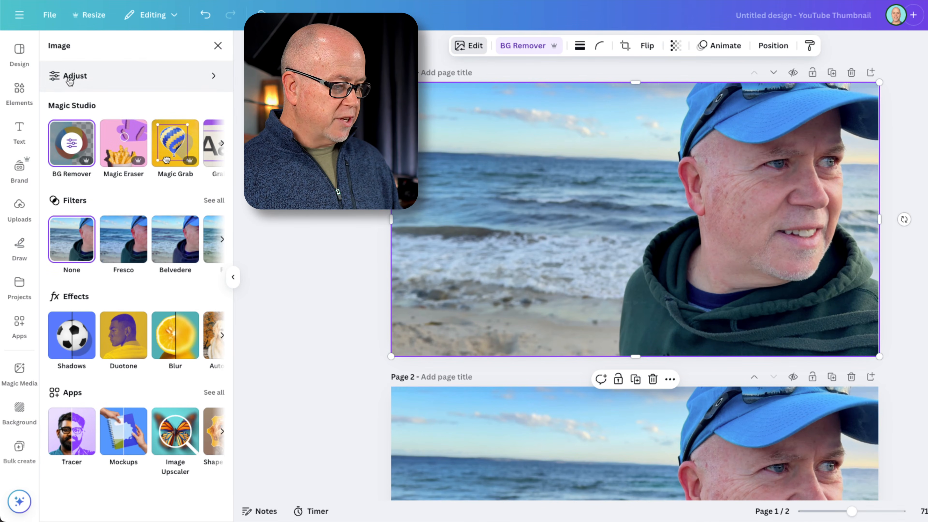
pyautogui.click(61, 77)
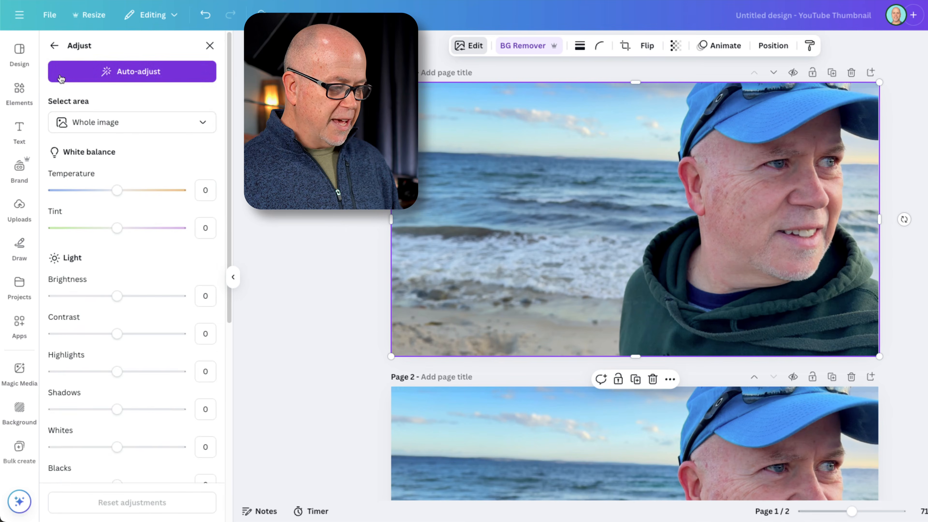
pyautogui.scroll(-2, 86, 278)
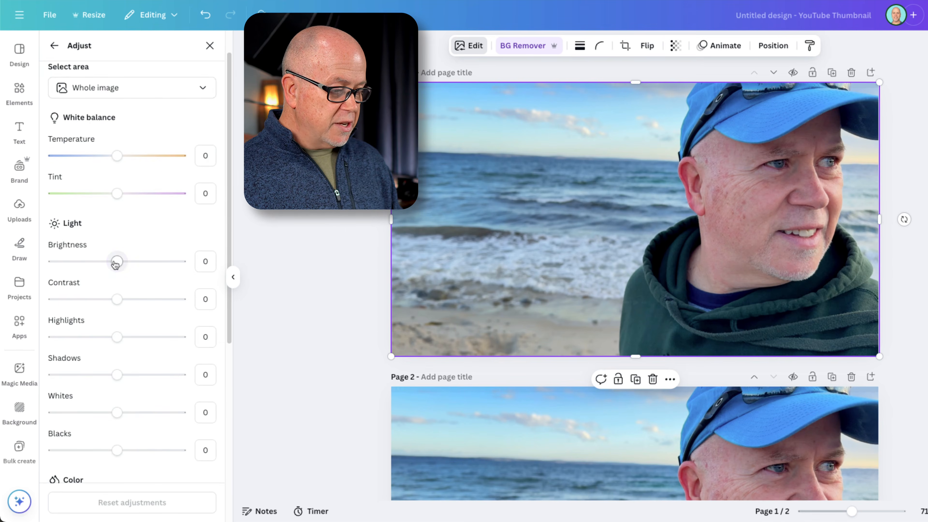
pyautogui.moveTo(117, 261)
pyautogui.mouseDown()
pyautogui.moveTo(174, 262)
pyautogui.moveTo(49, 265)
pyautogui.moveTo(182, 272)
pyautogui.moveTo(90, 271)
pyautogui.moveTo(118, 271)
pyautogui.mouseUp()
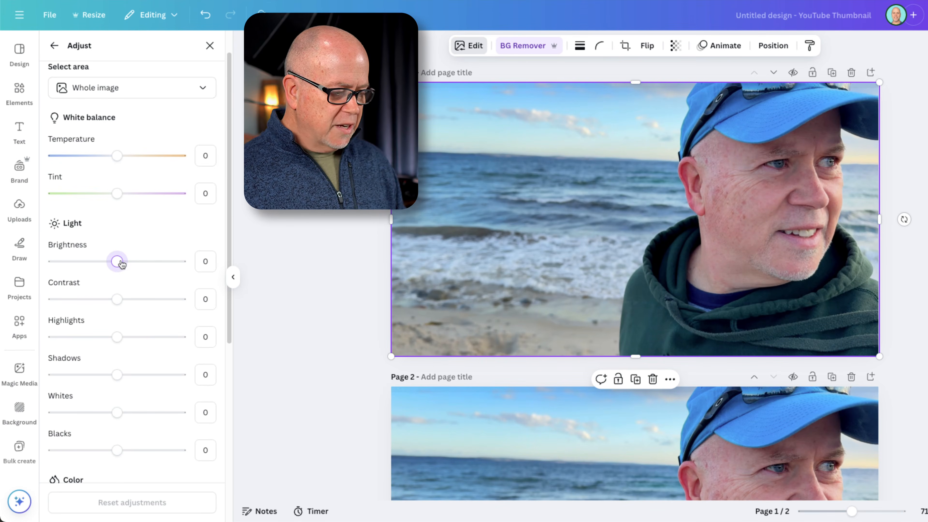
pyautogui.moveTo(122, 270); pyautogui.dragTo(136, 267)
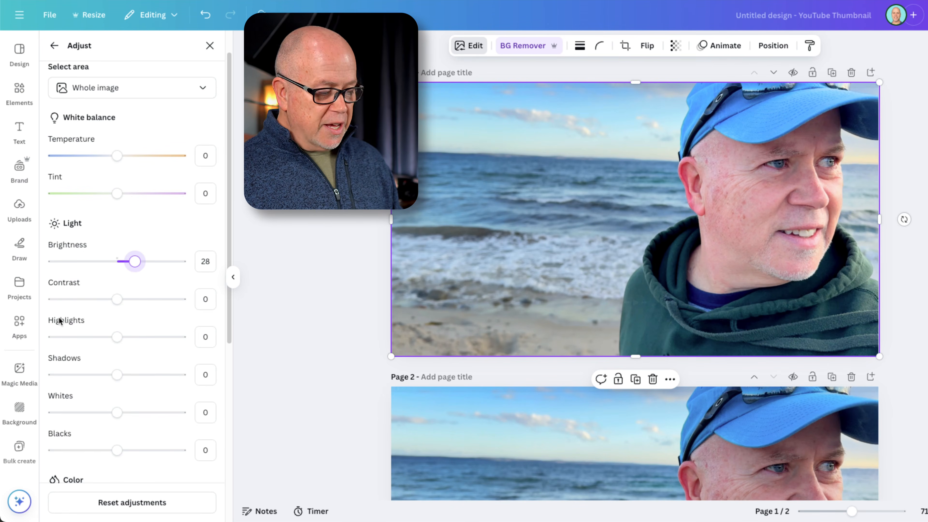
pyautogui.moveTo(117, 299)
pyautogui.mouseDown()
pyautogui.moveTo(130, 301)
pyautogui.moveTo(72, 302)
pyautogui.moveTo(117, 314)
pyautogui.mouseUp()
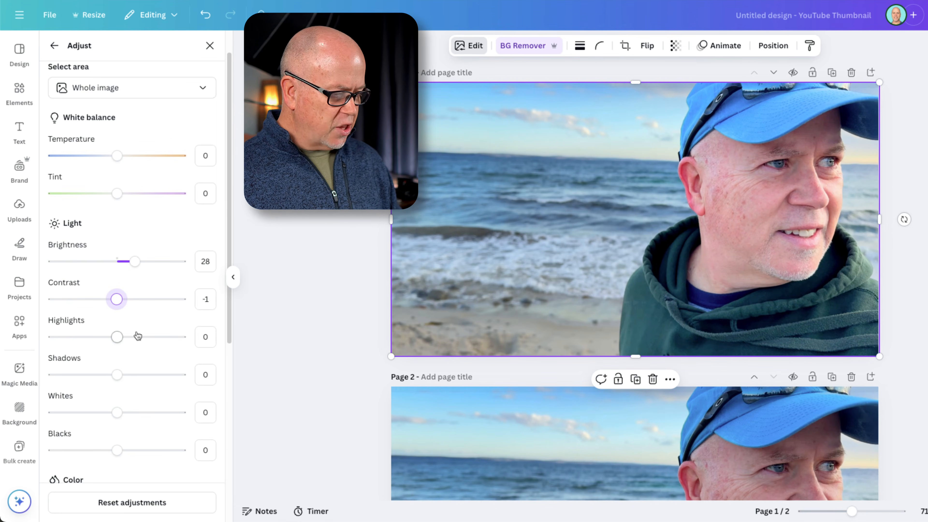
# Set the saturation of the cutout's blue tone #2990e0 to 33 and try adjusting the saturation of the #ab8383 tone
pyautogui.scroll(-1, 136, 335)
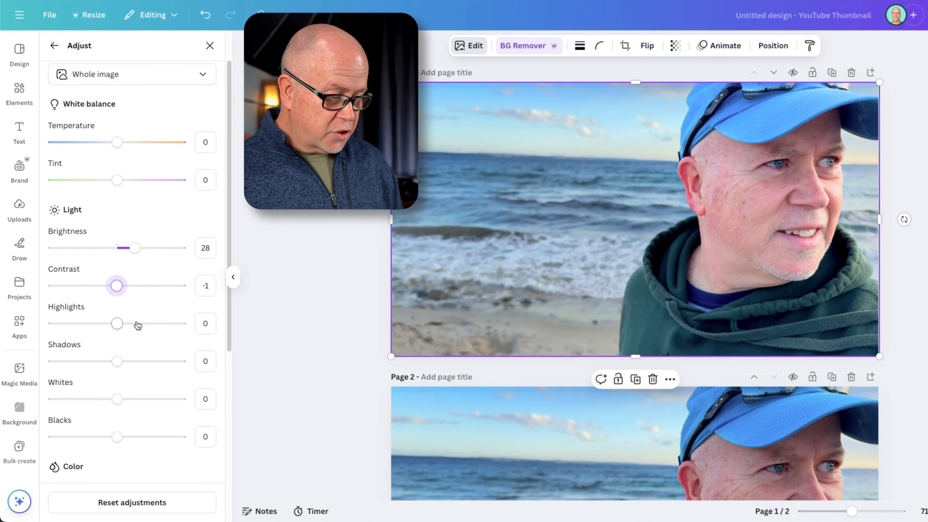
pyautogui.scroll(-5, 130, 317)
pyautogui.scroll(-2, 130, 311)
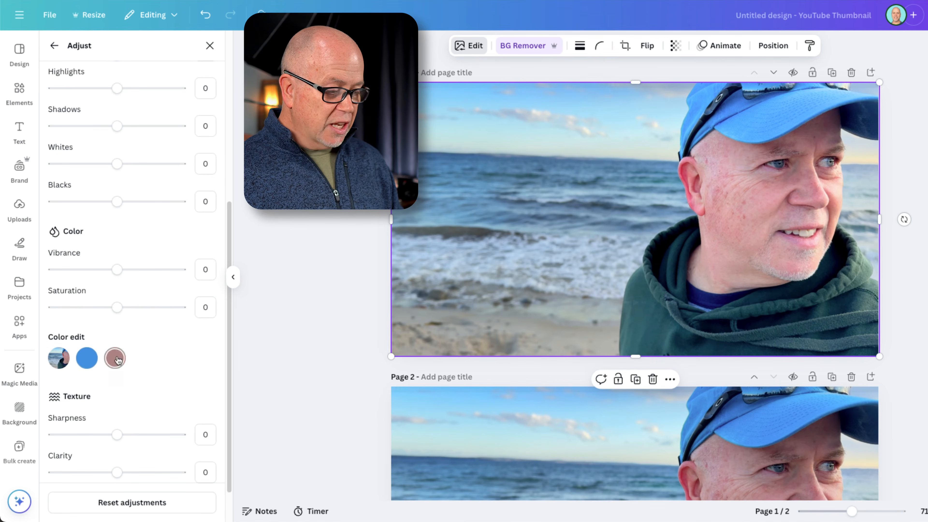
pyautogui.click(87, 358)
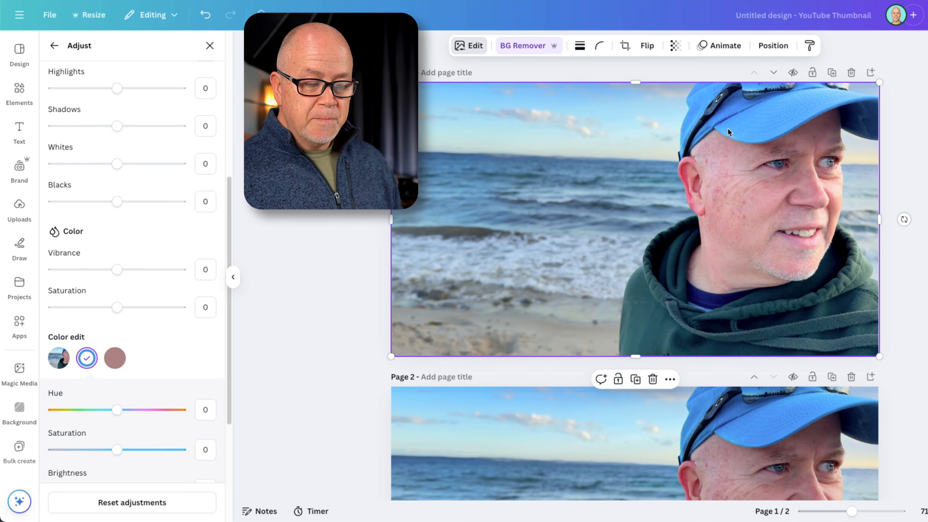
pyautogui.moveTo(766, 165)
pyautogui.mouseDown()
pyautogui.moveTo(753, 183)
pyautogui.moveTo(591, 217)
pyautogui.moveTo(764, 236)
pyautogui.moveTo(767, 157)
pyautogui.mouseUp()
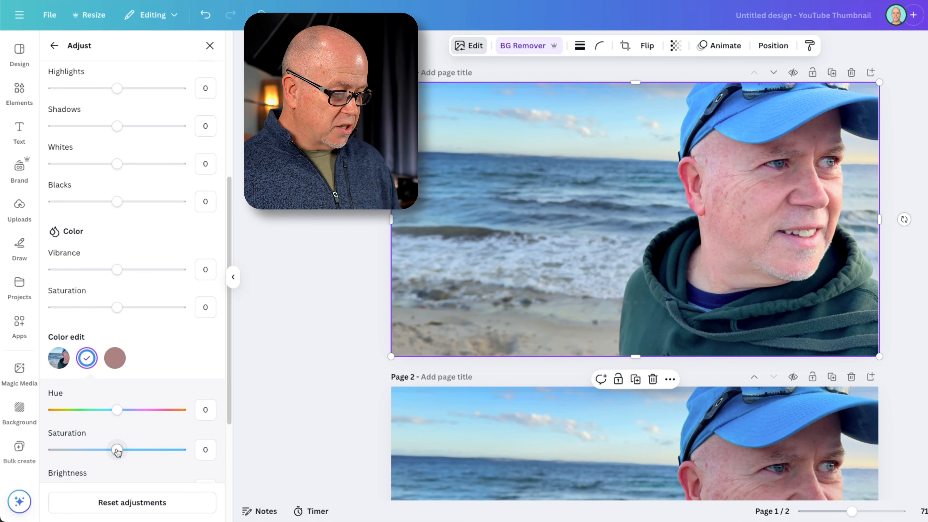
pyautogui.moveTo(117, 452); pyautogui.dragTo(114, 473)
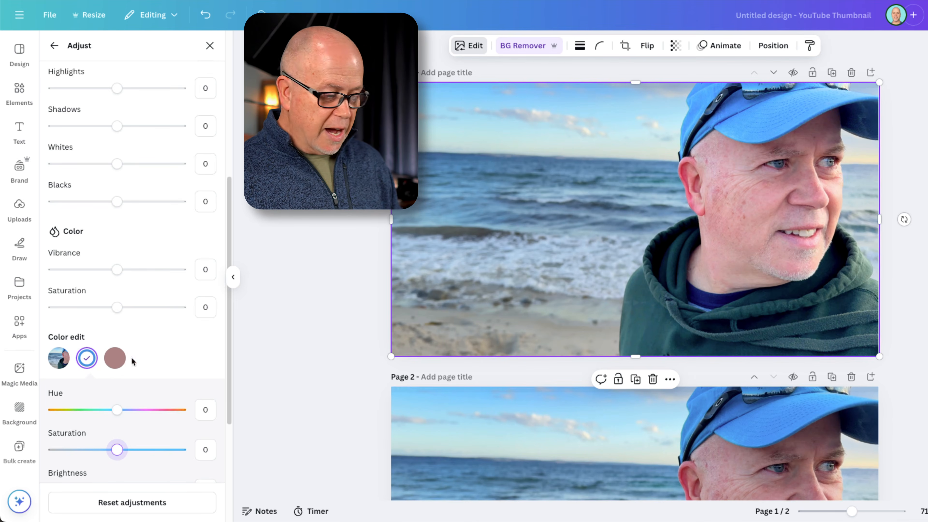
pyautogui.moveTo(105, 466); pyautogui.dragTo(139, 467)
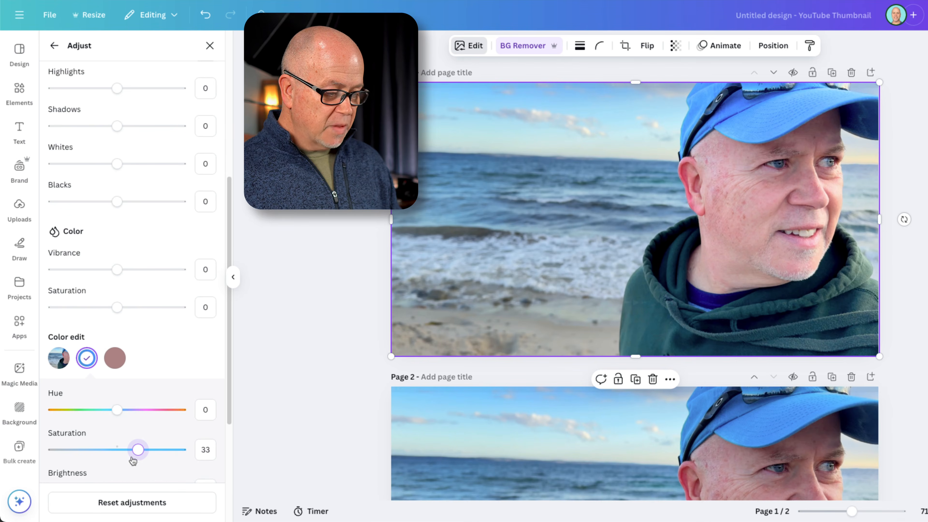
pyautogui.click(115, 358)
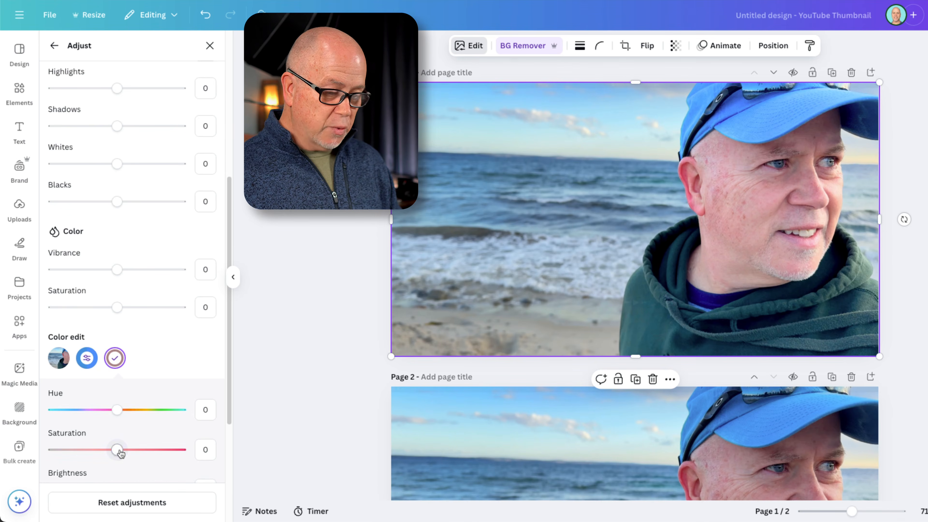
pyautogui.moveTo(120, 453)
pyautogui.mouseDown()
pyautogui.moveTo(180, 451)
pyautogui.moveTo(13, 461)
pyautogui.moveTo(293, 474)
pyautogui.moveTo(22, 470)
pyautogui.moveTo(183, 477)
pyautogui.moveTo(55, 450)
pyautogui.moveTo(155, 454)
pyautogui.moveTo(92, 471)
pyautogui.moveTo(118, 463)
pyautogui.mouseUp()
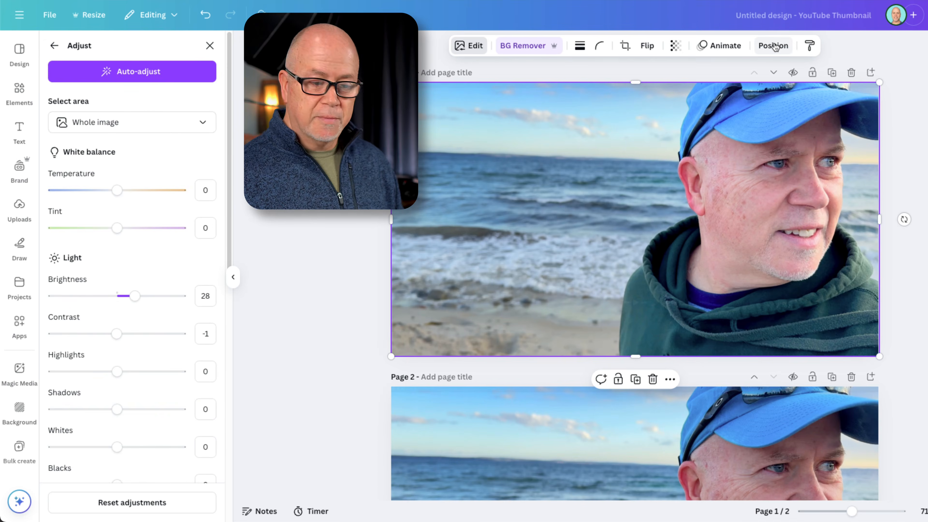
# Show the layers of page 1 and select the full background photo and the cutout in turn
pyautogui.click(773, 45)
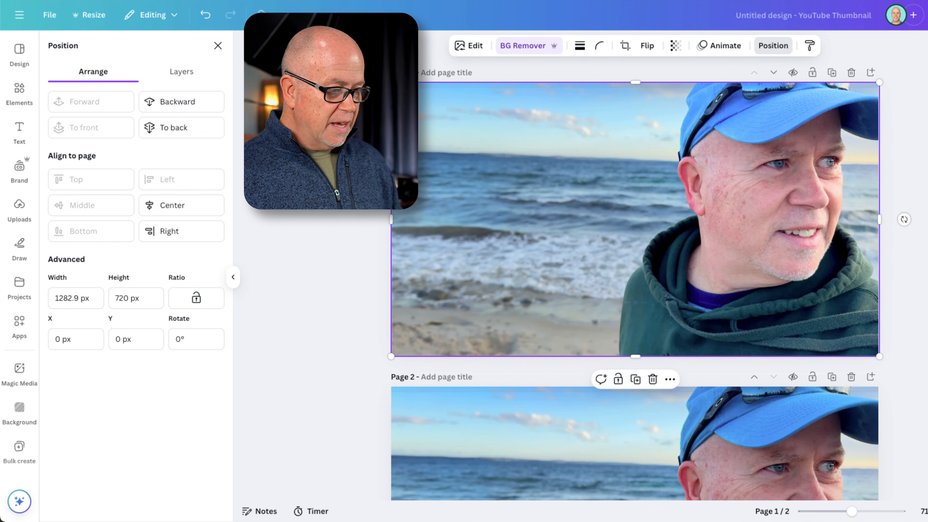
pyautogui.click(179, 73)
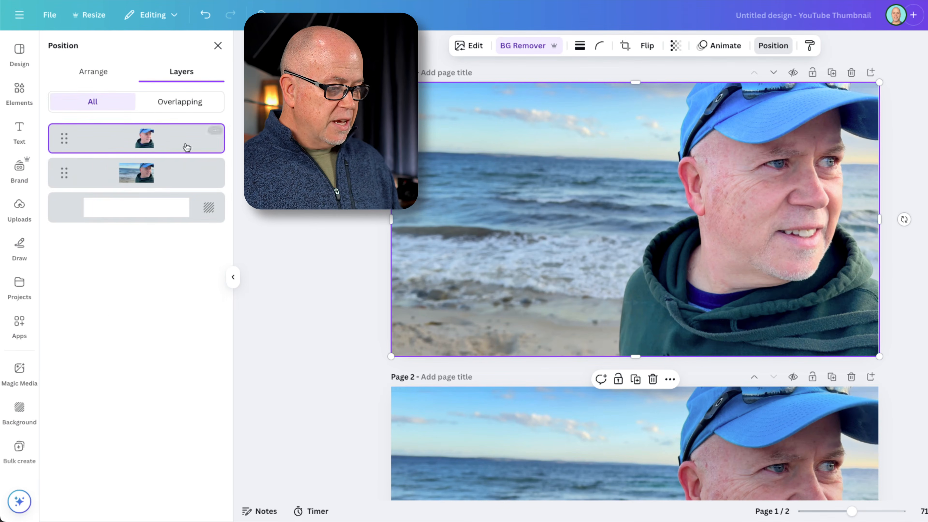
pyautogui.click(174, 175)
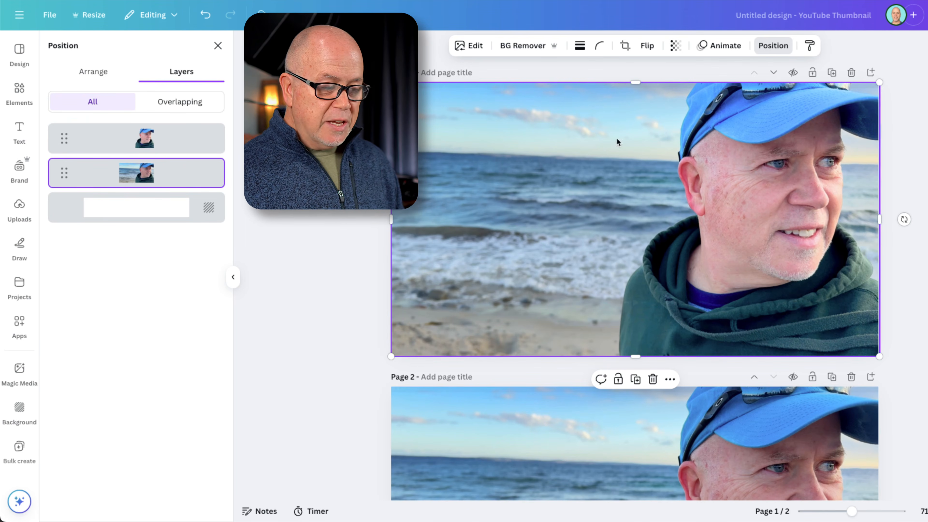
pyautogui.click(749, 179)
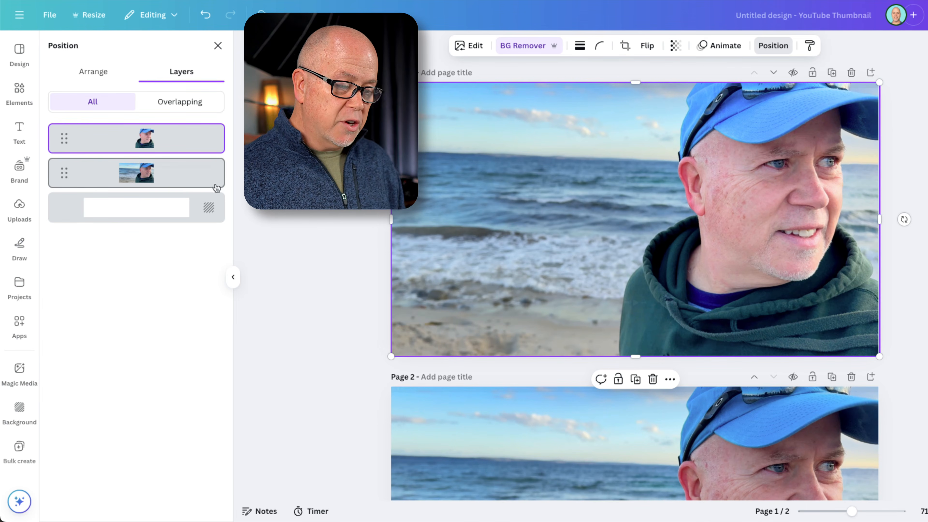
# Move the cutout aside to expose the original photo and realign it over the man
pyautogui.moveTo(743, 168); pyautogui.dragTo(808, 195)
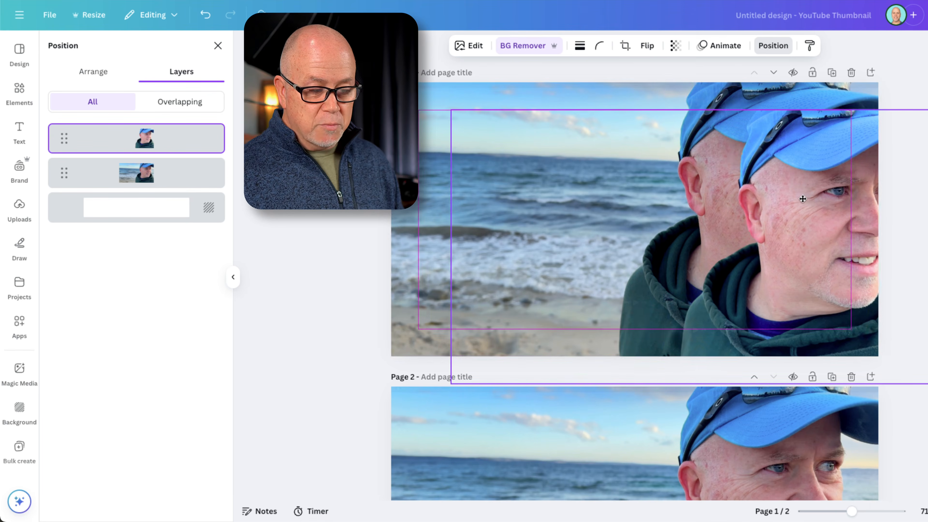
pyautogui.click(425, 99)
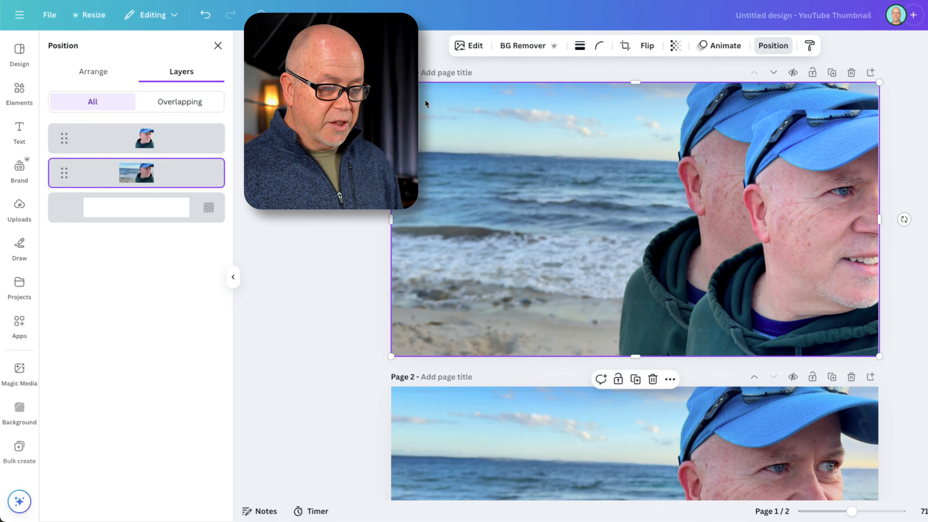
pyautogui.click(827, 162)
pyautogui.moveTo(829, 149); pyautogui.dragTo(765, 123)
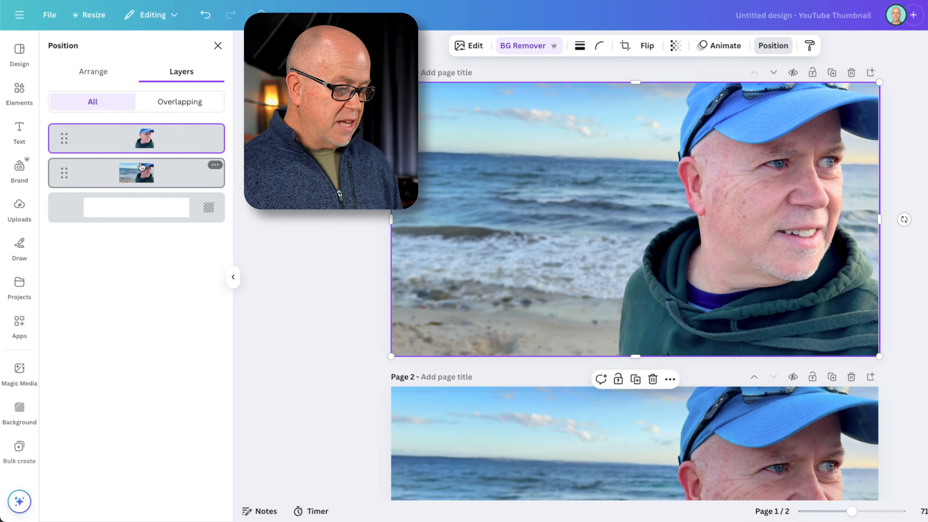
# Set the temperature of the full background photo on page 1 to -39, keeping its brightness at 0
pyautogui.click(133, 174)
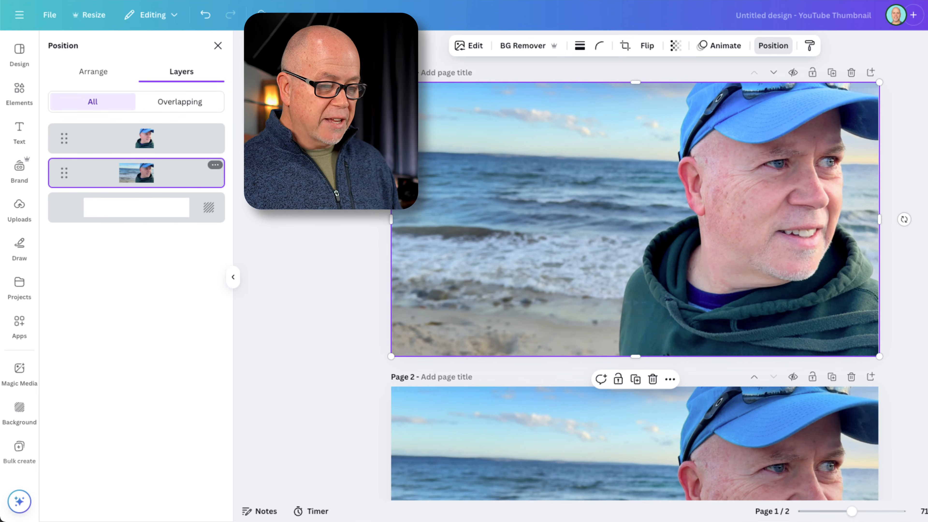
pyautogui.click(473, 46)
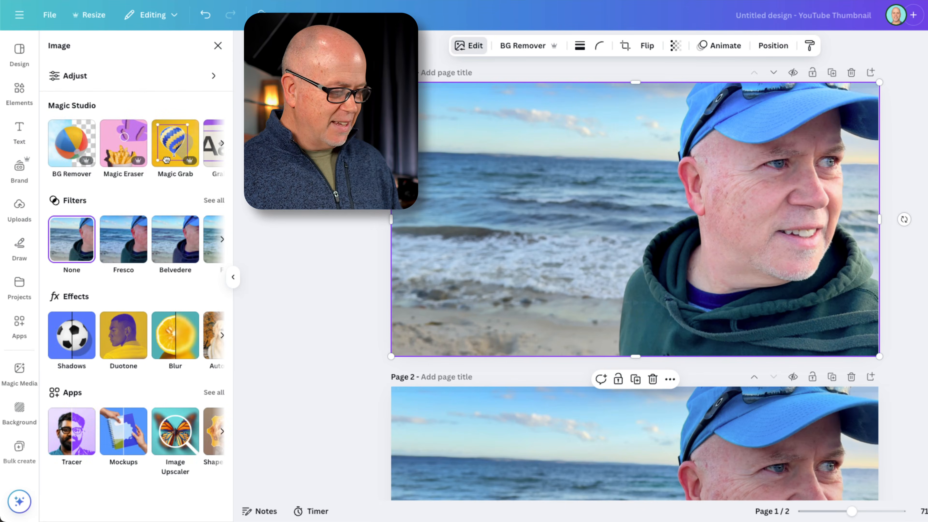
pyautogui.click(56, 76)
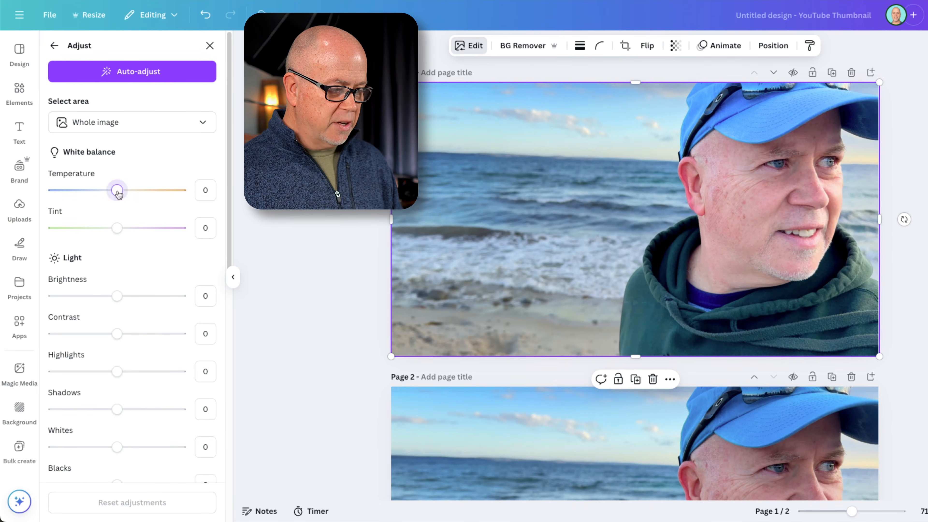
pyautogui.moveTo(118, 194); pyautogui.dragTo(75, 211)
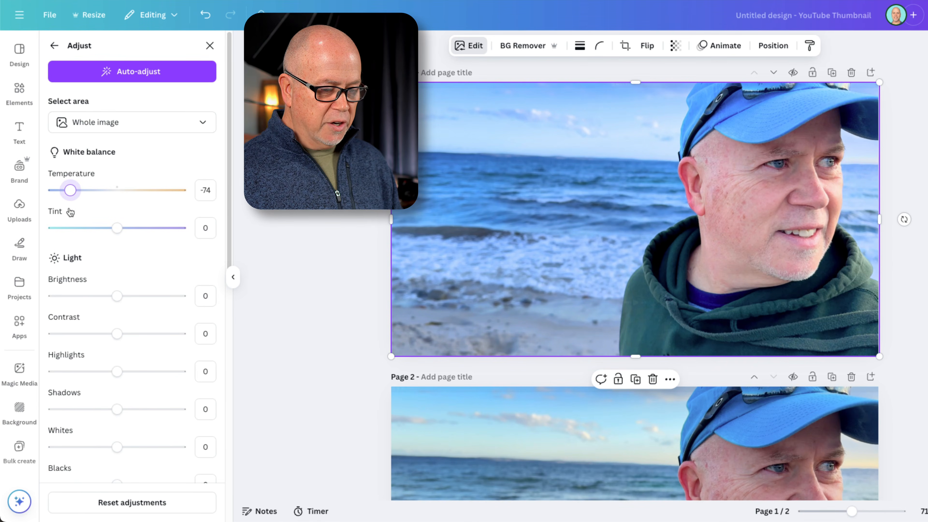
pyautogui.moveTo(78, 212)
pyautogui.mouseDown()
pyautogui.moveTo(127, 212)
pyautogui.moveTo(89, 213)
pyautogui.mouseUp()
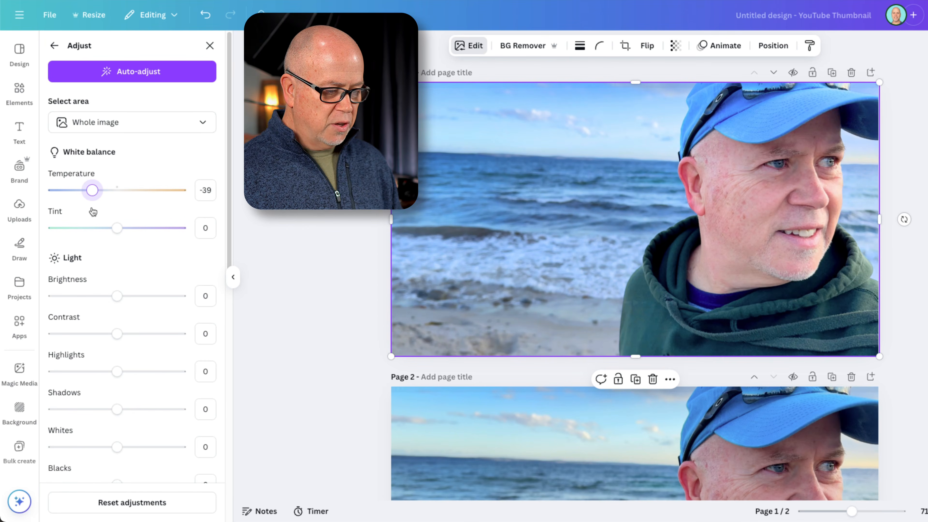
pyautogui.moveTo(124, 300)
pyautogui.mouseDown()
pyautogui.moveTo(158, 299)
pyautogui.moveTo(51, 305)
pyautogui.moveTo(118, 303)
pyautogui.mouseUp()
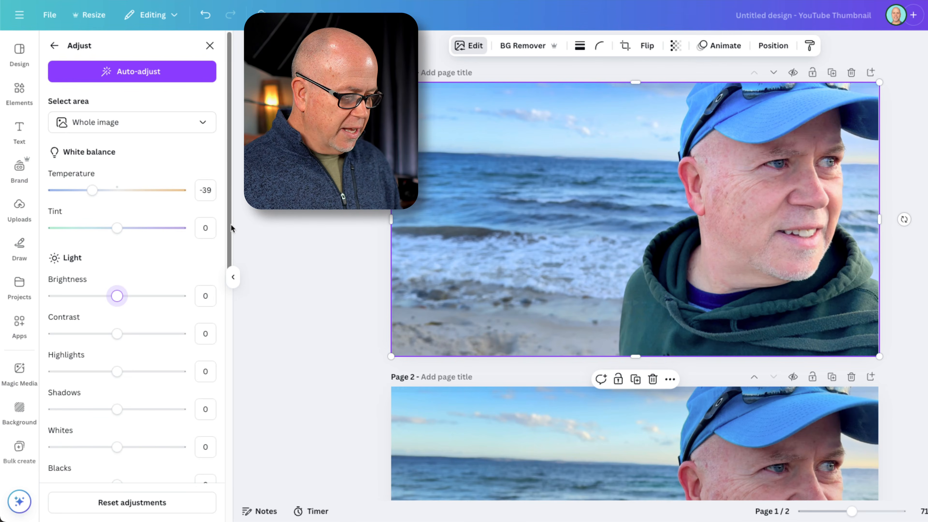
# Increase the saturation of the blue tone #2990e0 in the background photo
pyautogui.moveTo(231, 224); pyautogui.dragTo(240, 407)
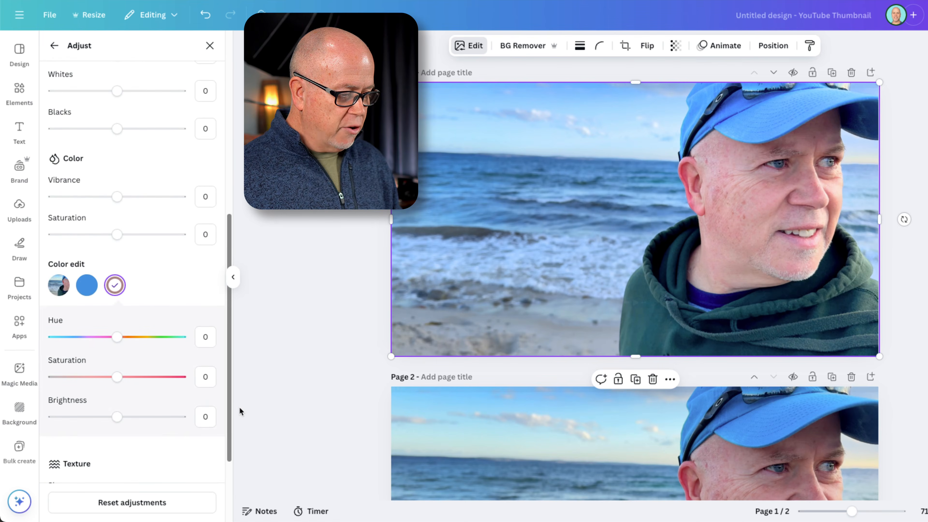
pyautogui.click(85, 287)
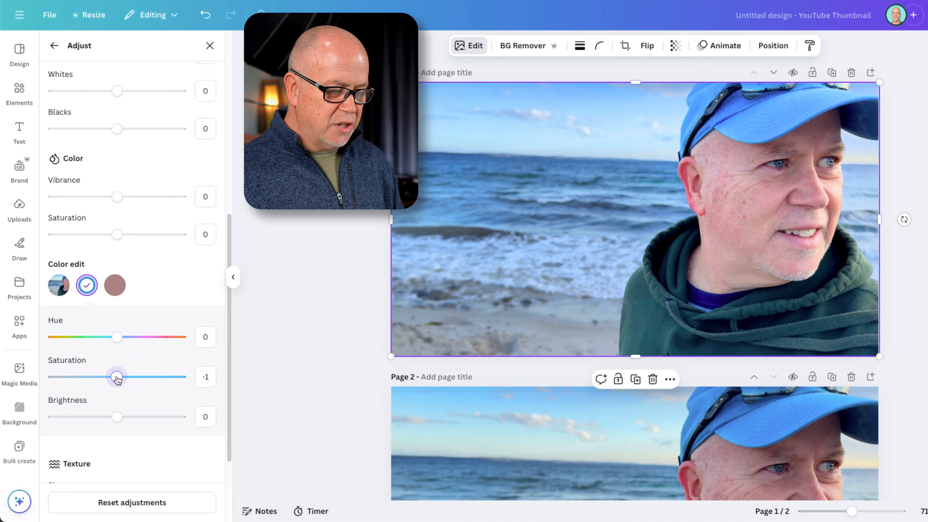
pyautogui.moveTo(117, 379); pyautogui.dragTo(152, 395)
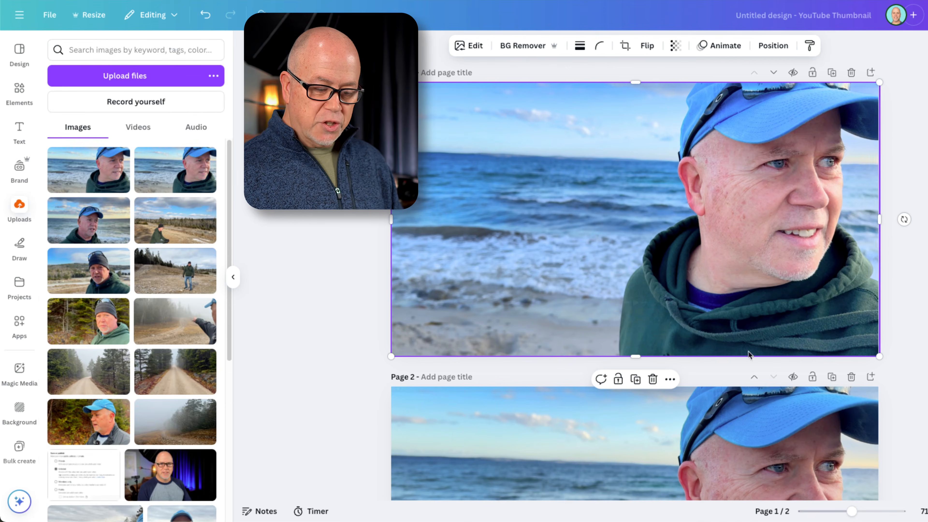
# Compare the adjusted thumbnail on page 1 with the version on page 2
pyautogui.moveTo(849, 515); pyautogui.dragTo(843, 512)
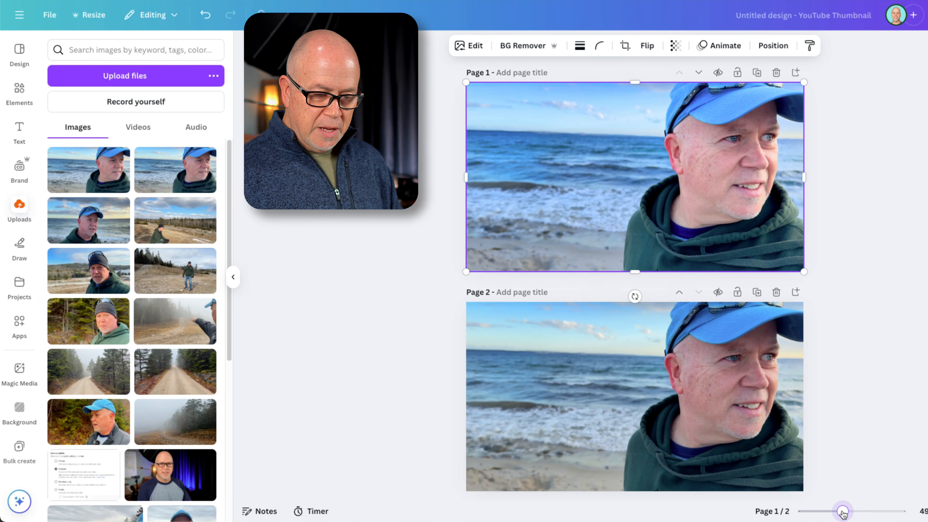
pyautogui.click(855, 354)
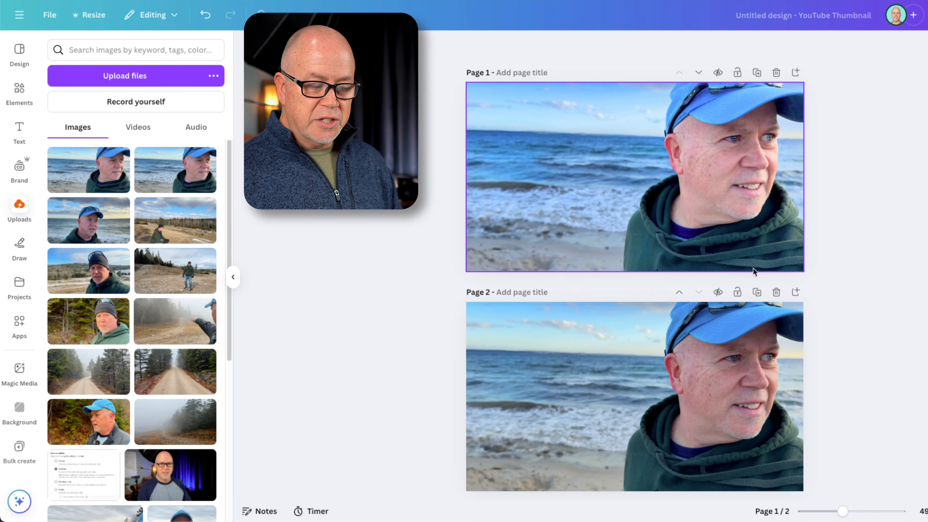
pyautogui.scroll(-1, 410, 313)
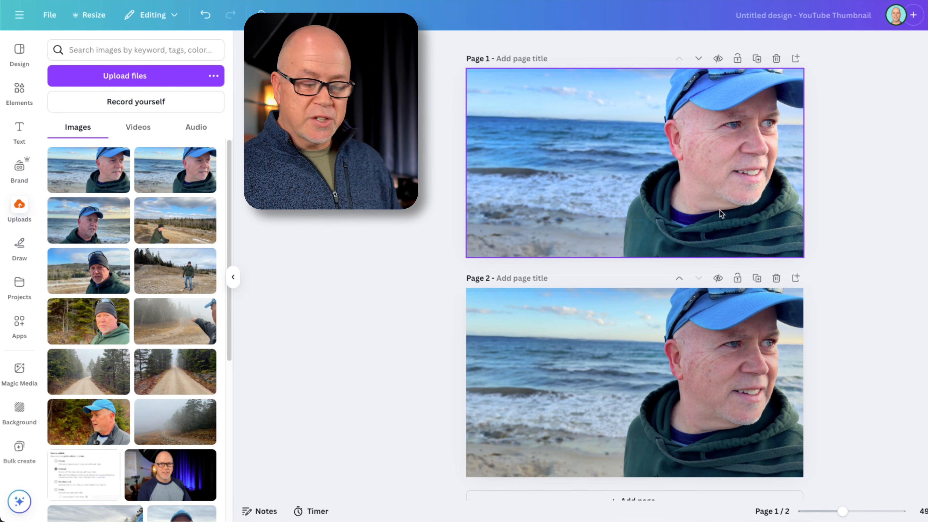
pyautogui.scroll(1, 597, 294)
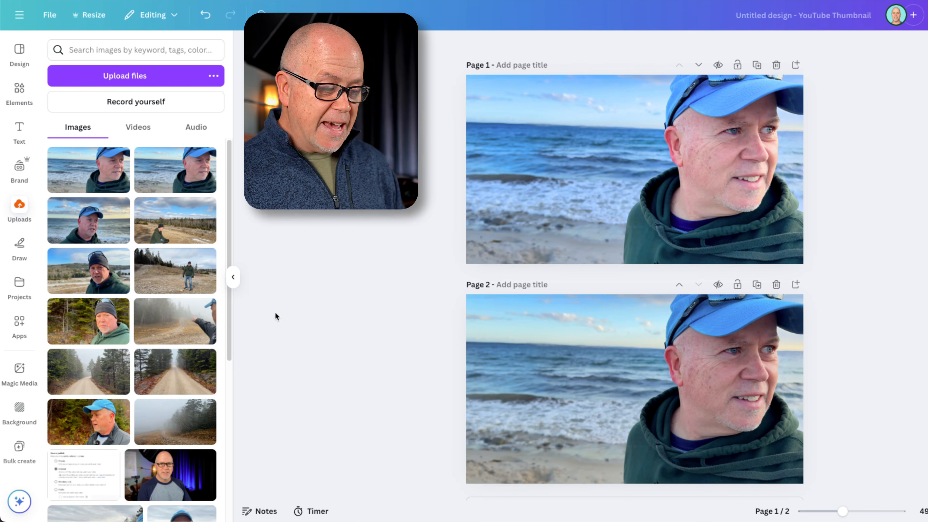
pyautogui.scroll(1, 326, 287)
pyautogui.moveTo(844, 512); pyautogui.dragTo(855, 512)
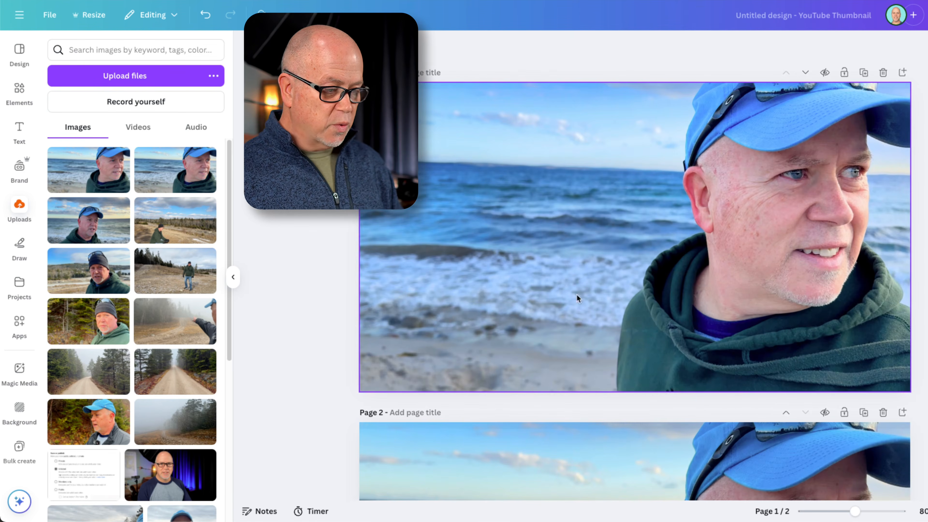
# Add a heading to page 1, enlarge it to size 97.9 and place it over the sky and sea beside the man
pyautogui.click(20, 128)
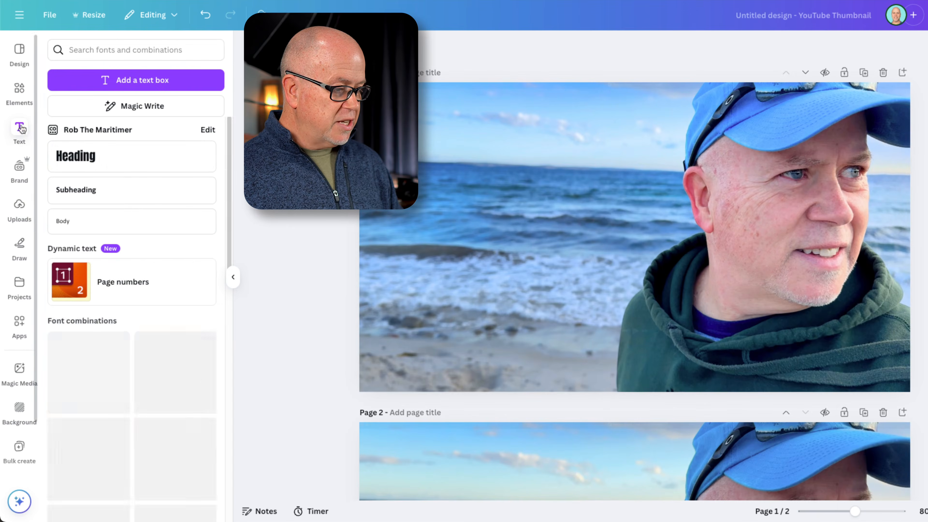
pyautogui.click(79, 158)
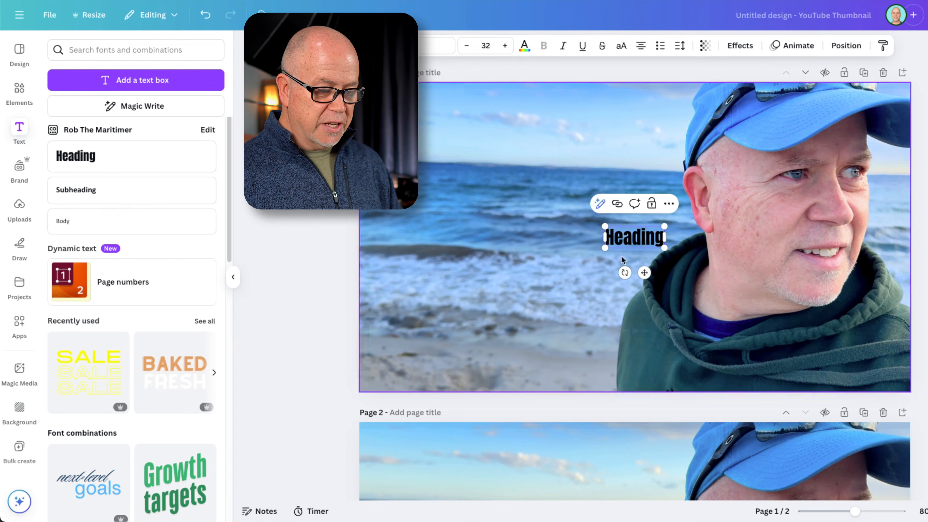
pyautogui.click(551, 241)
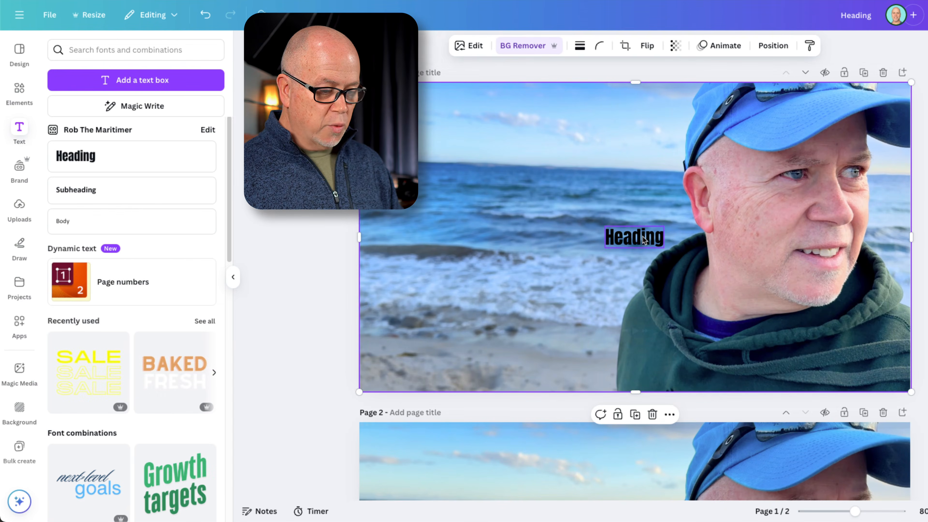
pyautogui.moveTo(623, 237); pyautogui.dragTo(544, 204)
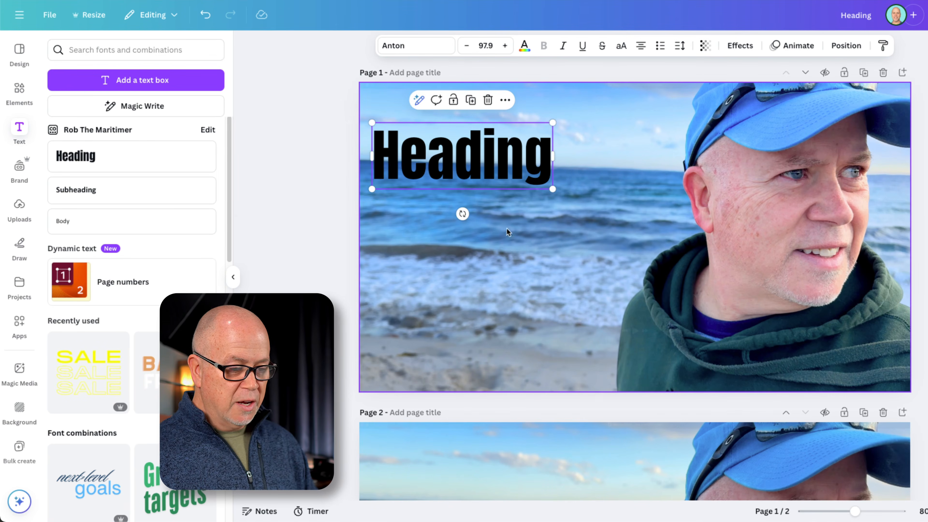
# Replace the heading text with "Live Longer." and widen its box to fit the text on one line
pyautogui.doubleClick(461, 159)
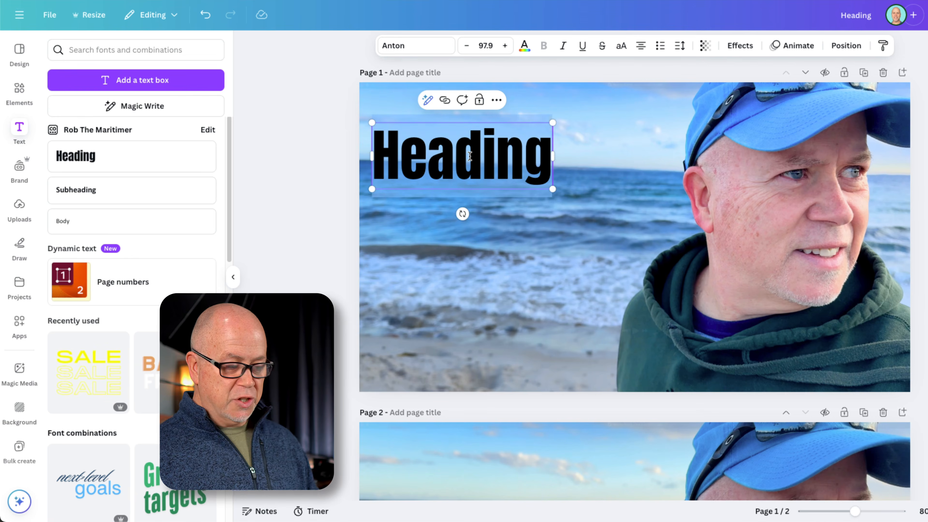
pyautogui.write('Live')
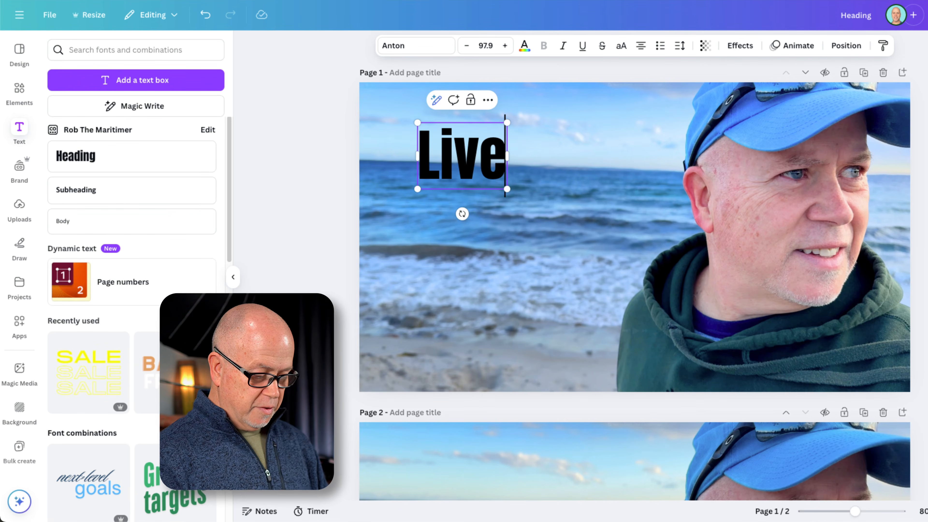
pyautogui.write(' Longer.')
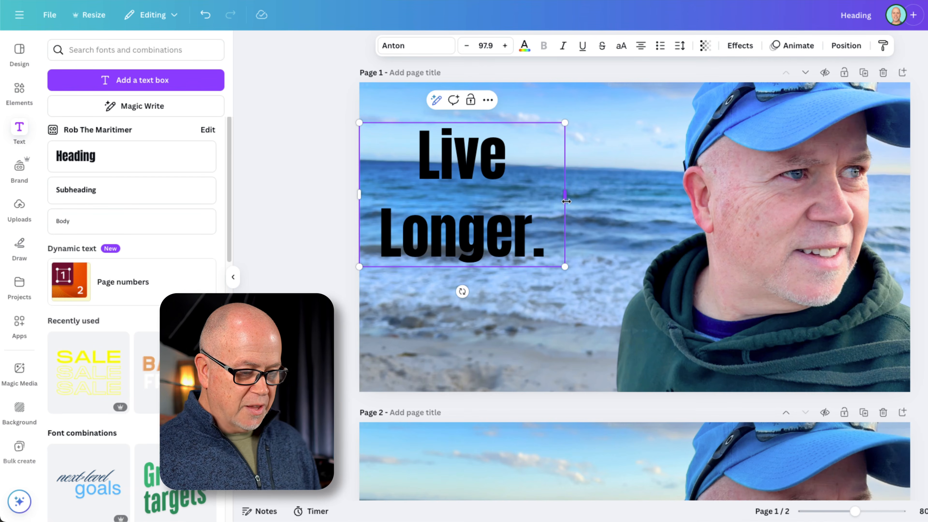
pyautogui.moveTo(567, 201); pyautogui.dragTo(646, 201)
pyautogui.click(279, 230)
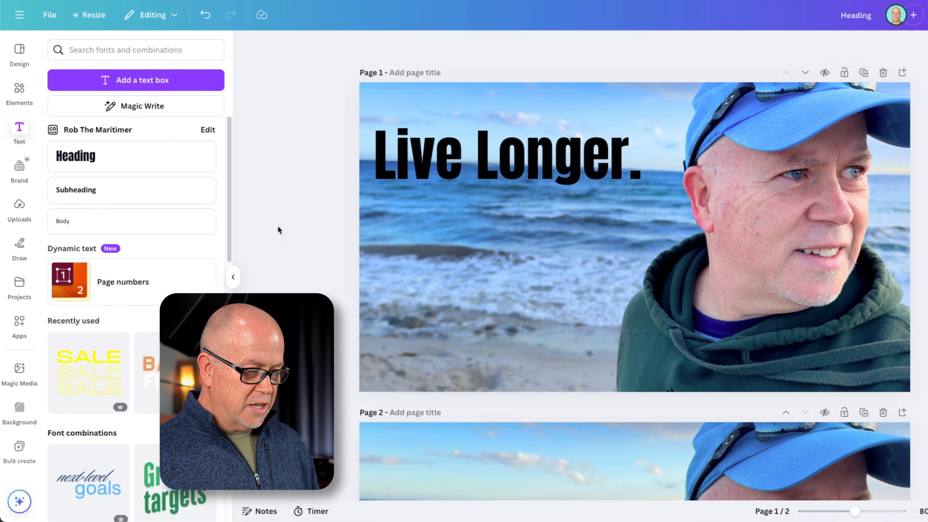
# Move the "Live Longer." text down over the sea and color all of it white
pyautogui.moveTo(504, 157); pyautogui.dragTo(509, 212)
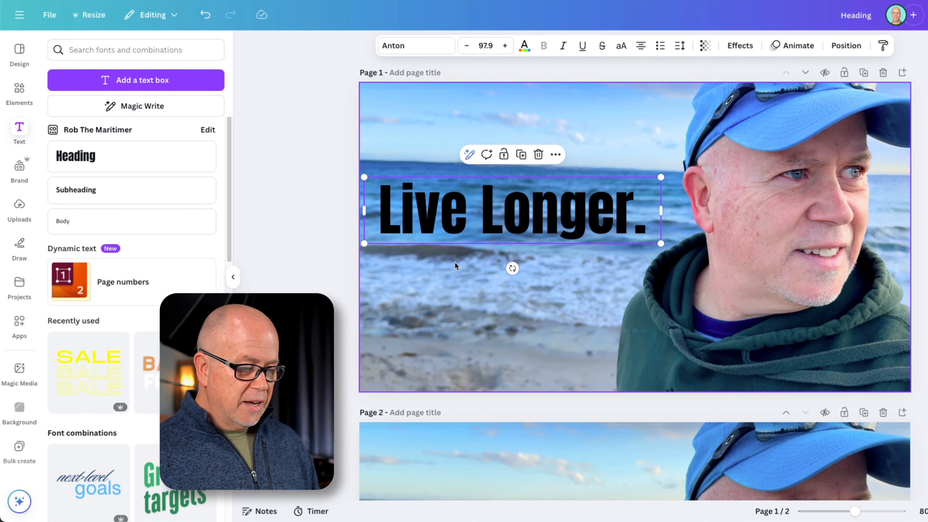
pyautogui.doubleClick(420, 214)
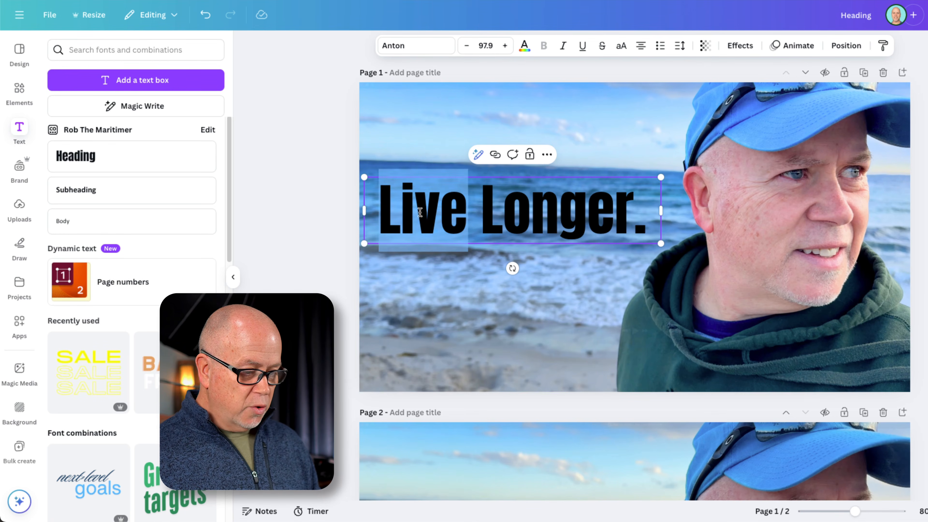
pyautogui.tripleClick(524, 215)
pyautogui.click(524, 45)
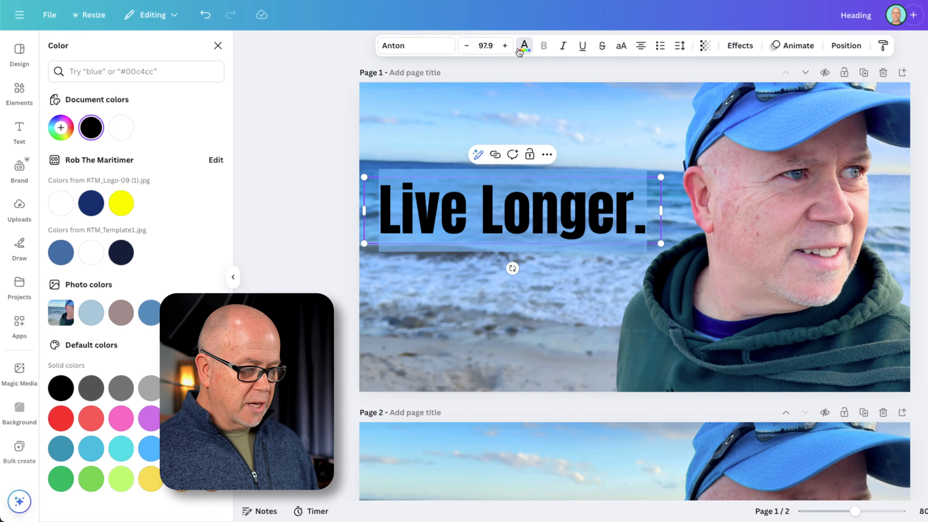
pyautogui.click(126, 128)
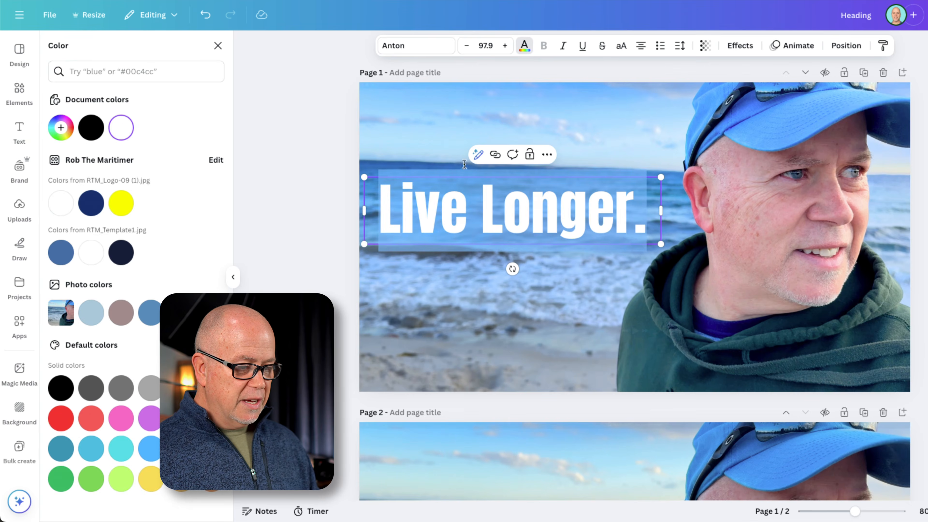
# Try the Garet font on "Live Longer.", switch it to Alice and widen the text box to fit one line
pyautogui.click(415, 49)
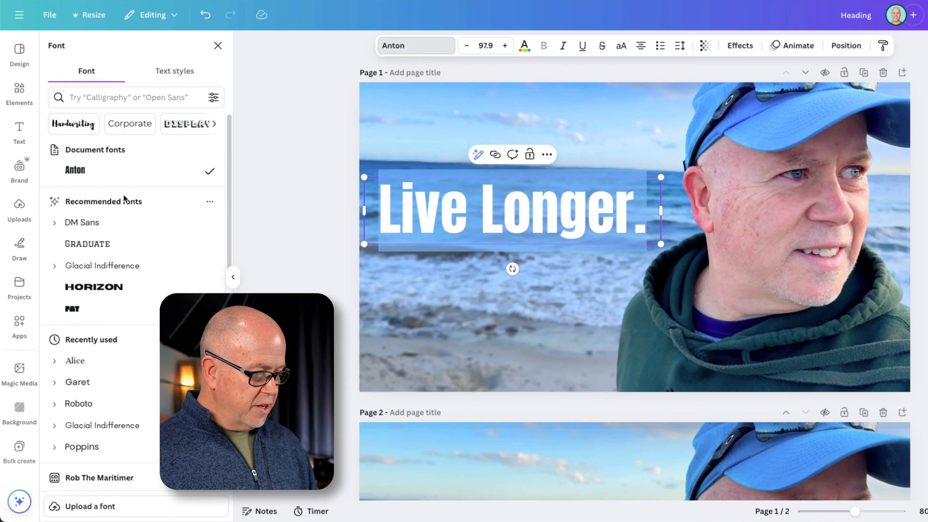
pyautogui.scroll(-3, 121, 215)
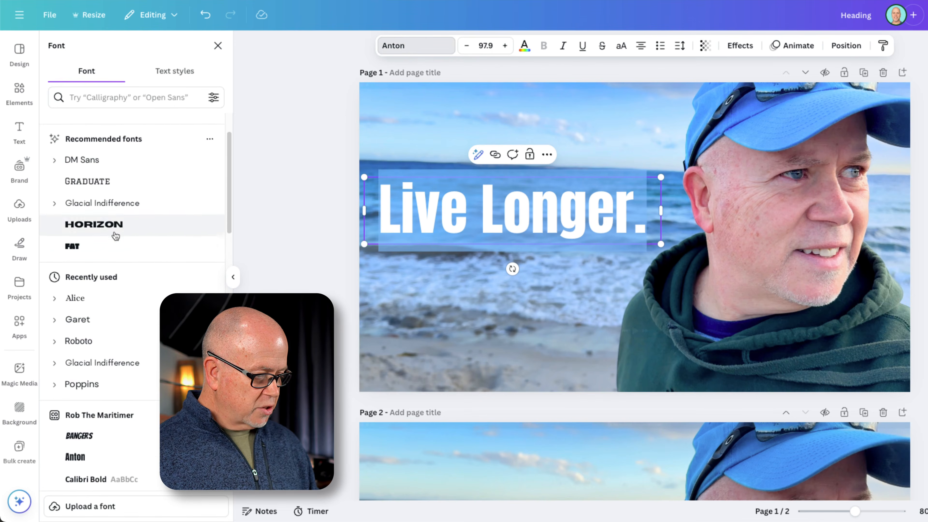
pyautogui.click(83, 320)
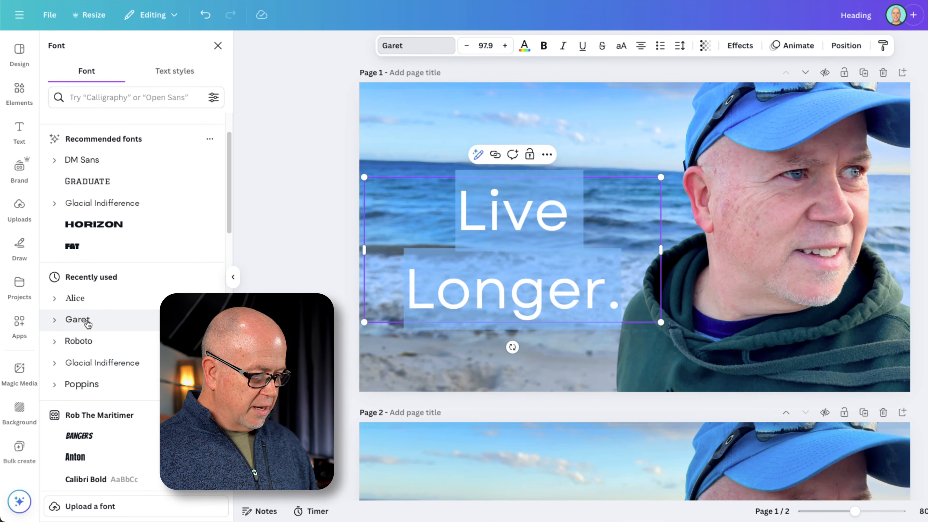
pyautogui.click(75, 298)
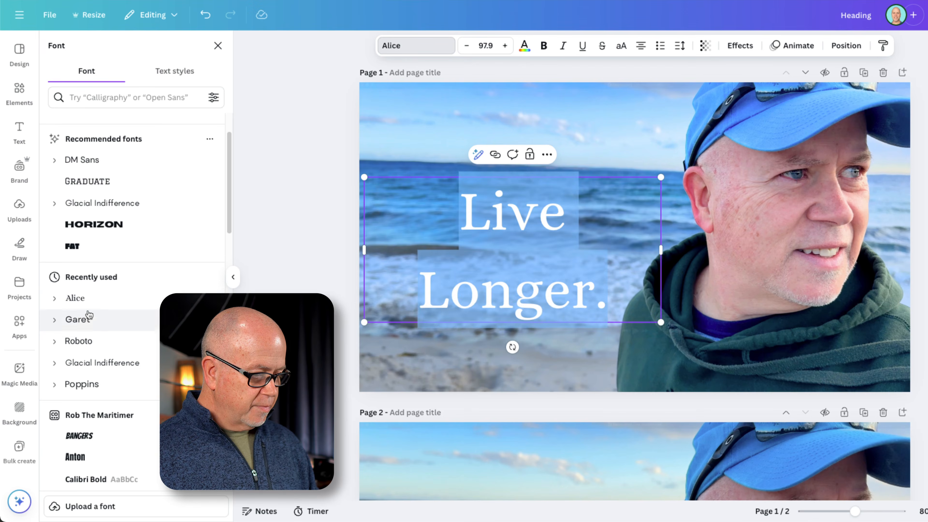
pyautogui.click(535, 239)
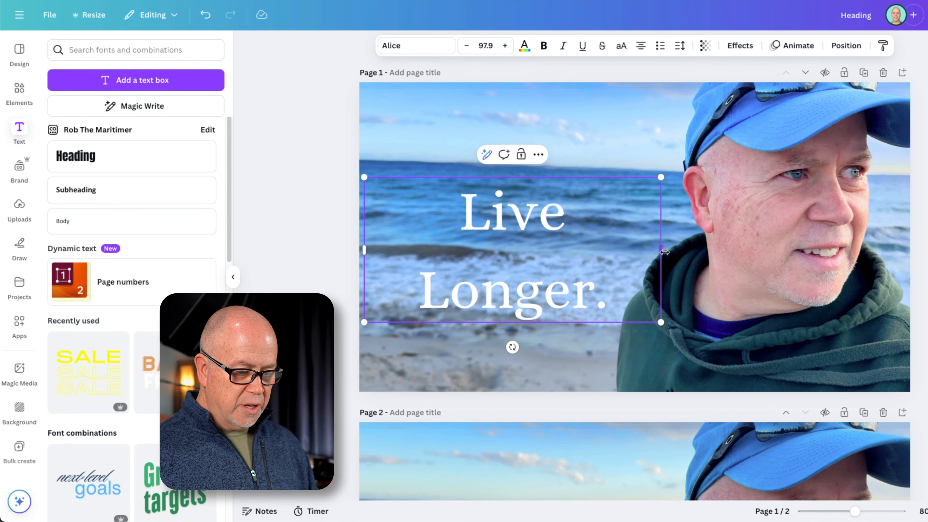
pyautogui.moveTo(665, 251); pyautogui.dragTo(719, 252)
pyautogui.moveTo(590, 226); pyautogui.dragTo(583, 226)
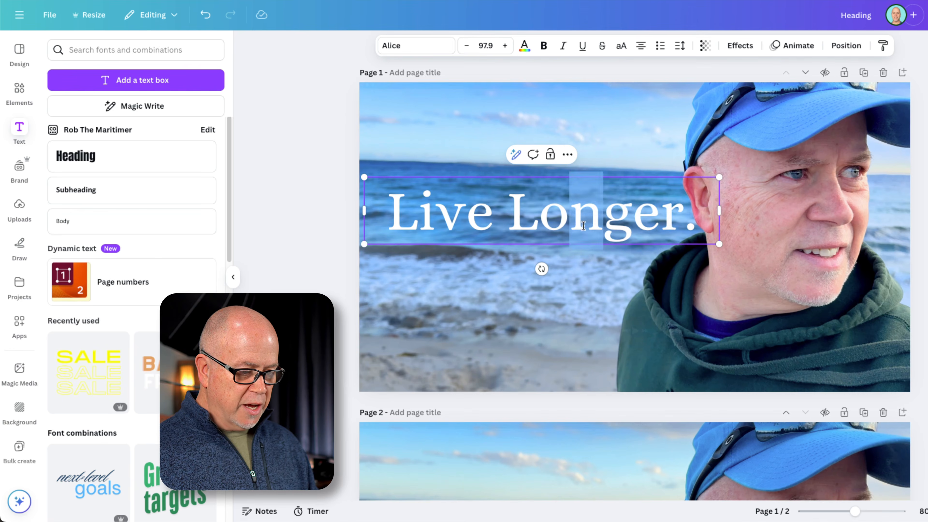
pyautogui.click(485, 253)
# Reduce the "Live Longer." text to size 91.8 and position it over the sea, clear of the man's face
pyautogui.moveTo(517, 218); pyautogui.dragTo(506, 218)
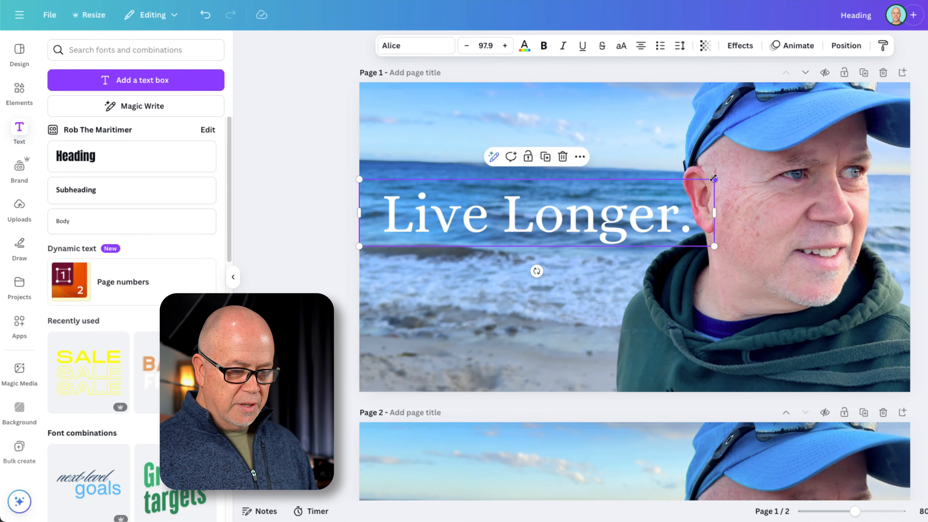
pyautogui.moveTo(714, 178); pyautogui.dragTo(692, 183)
pyautogui.click(378, 256)
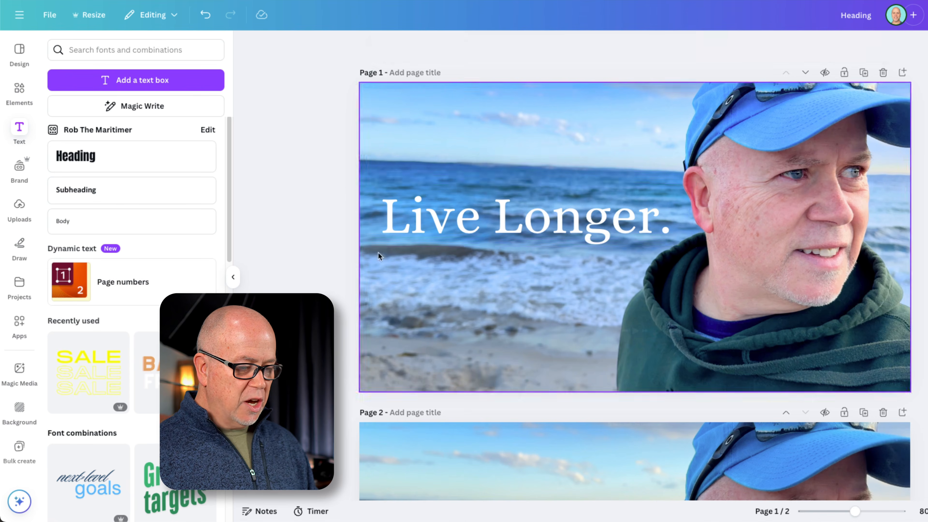
pyautogui.moveTo(491, 219)
pyautogui.mouseDown()
pyautogui.moveTo(494, 132)
pyautogui.moveTo(492, 206)
pyautogui.mouseUp()
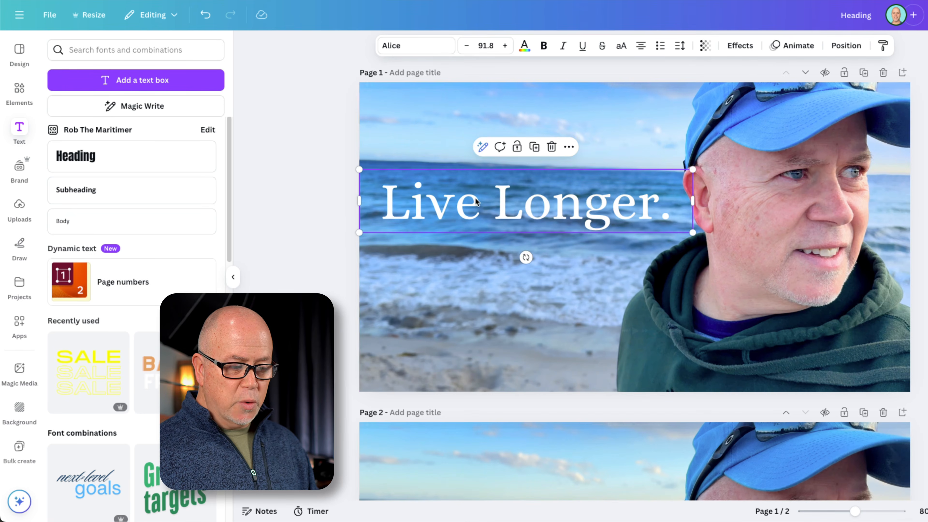
# Try bold formatting on the "Live Longer." text, then undo it
pyautogui.doubleClick(467, 206)
pyautogui.tripleClick(507, 203)
pyautogui.hotkey('ctrl', 'c')
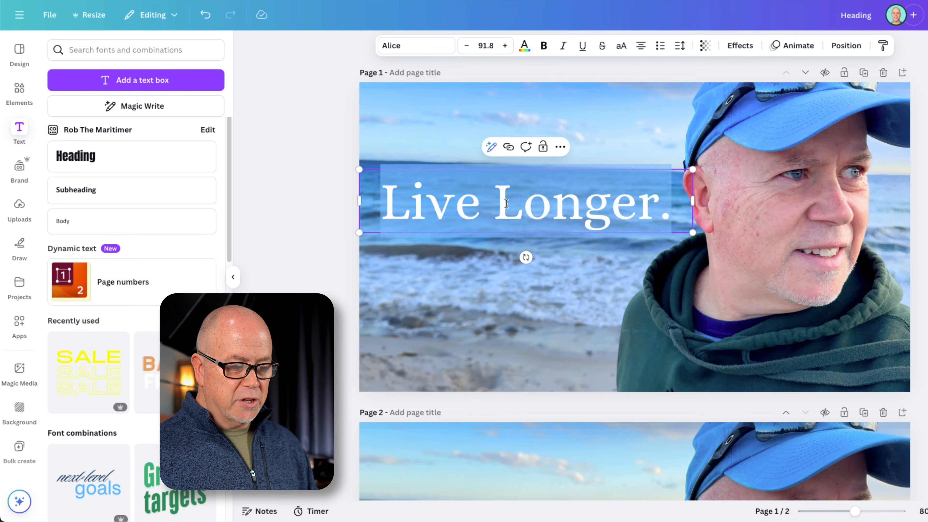
pyautogui.click(544, 46)
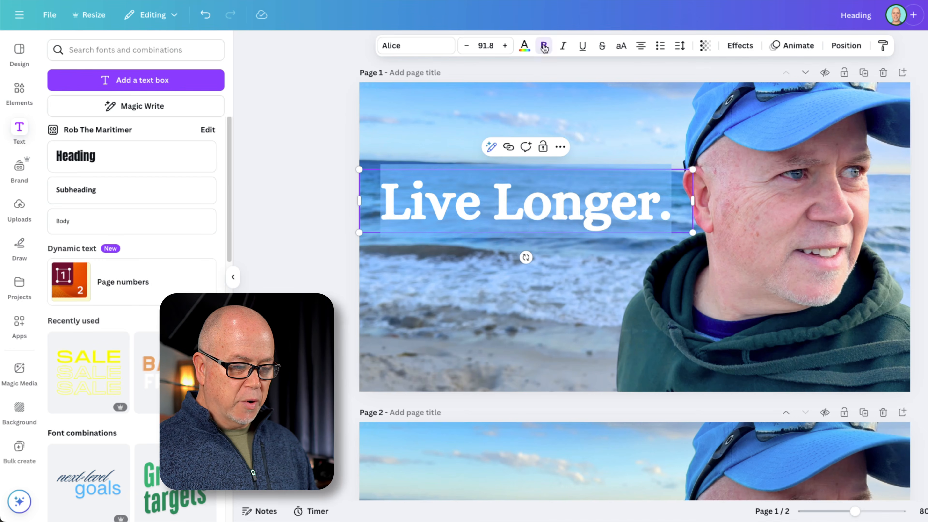
pyautogui.click(287, 284)
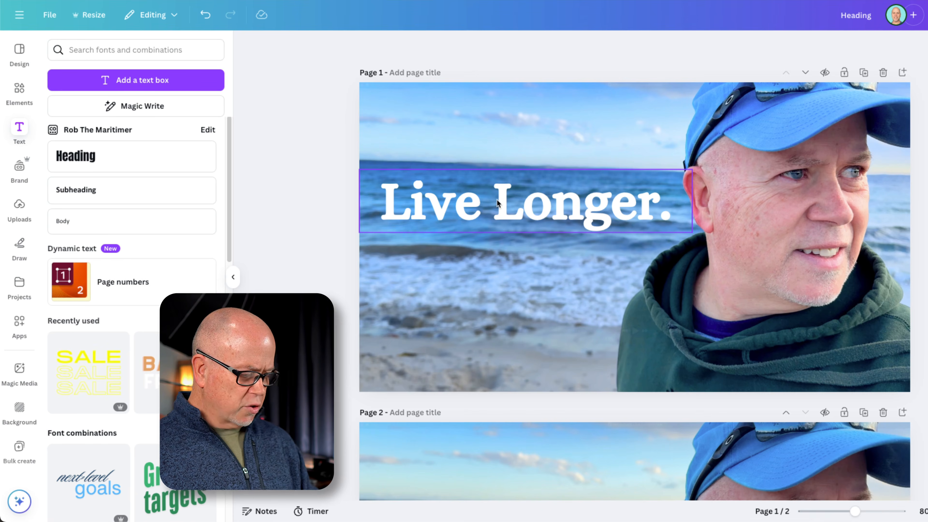
pyautogui.press('super+z')
pyautogui.press('super+z')
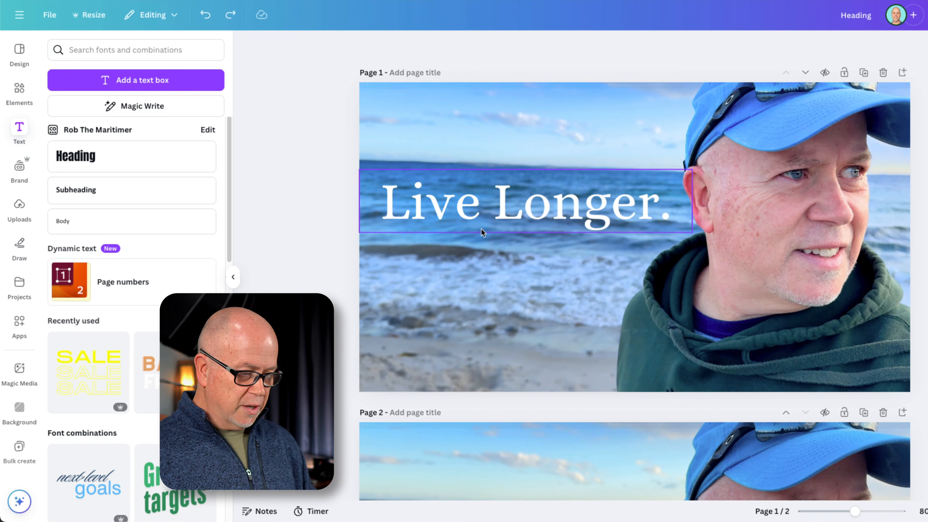
# Apply the Shadow effect to the "Live Longer." text
pyautogui.click(501, 211)
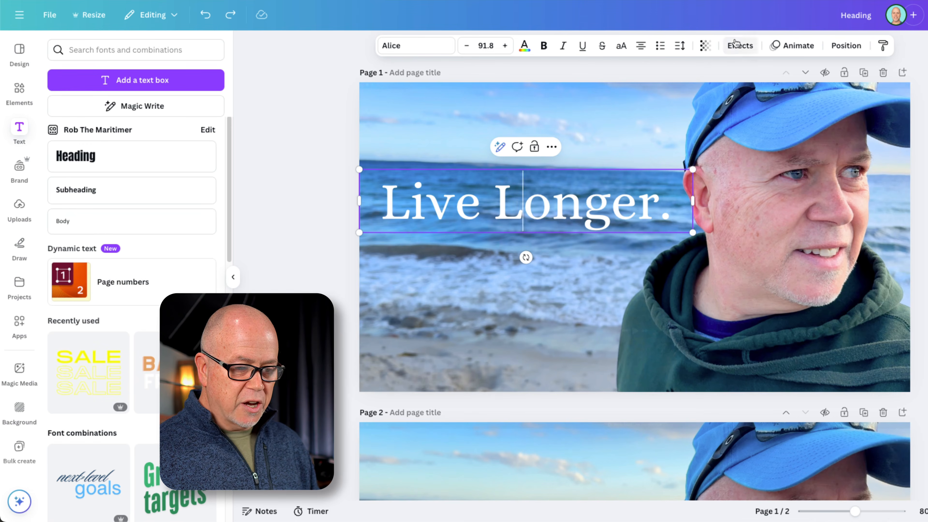
pyautogui.click(741, 46)
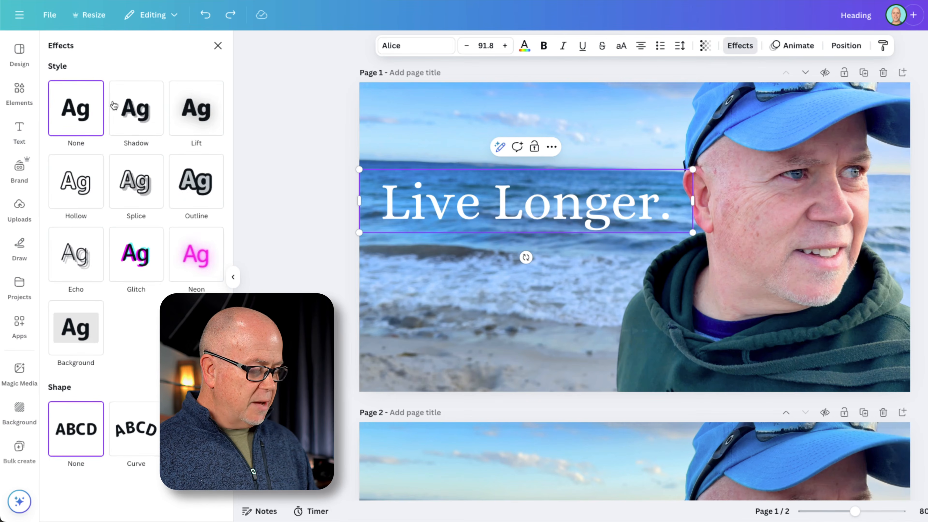
pyautogui.click(129, 118)
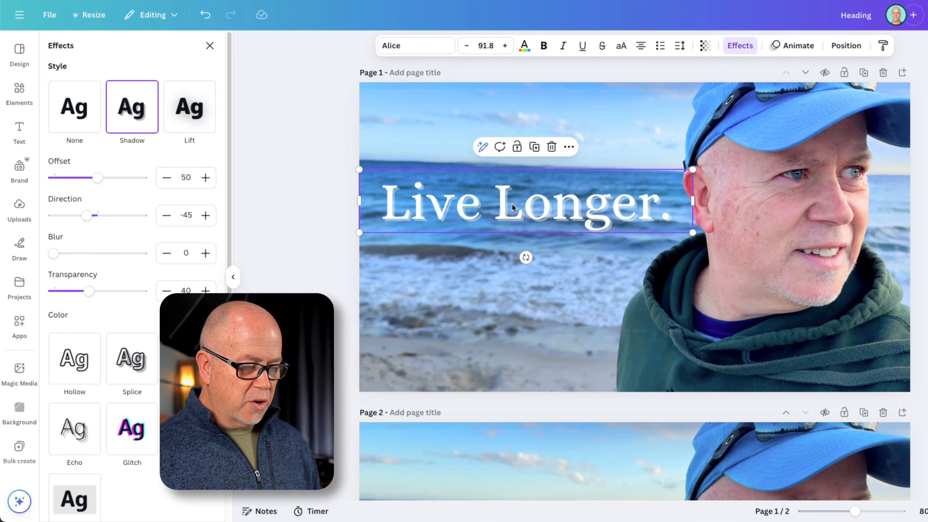
pyautogui.click(454, 154)
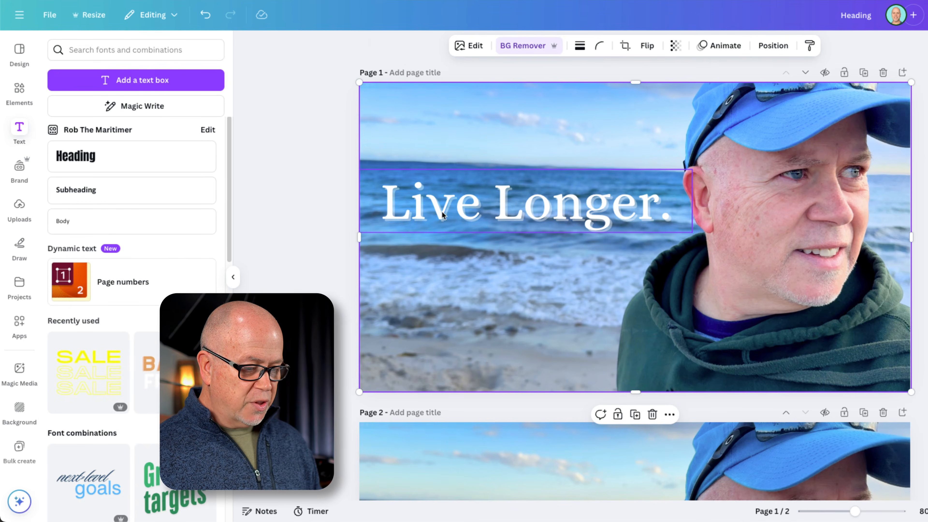
# Change the shadow color of the "Live Longer." text to black (#000000)
pyautogui.click(443, 213)
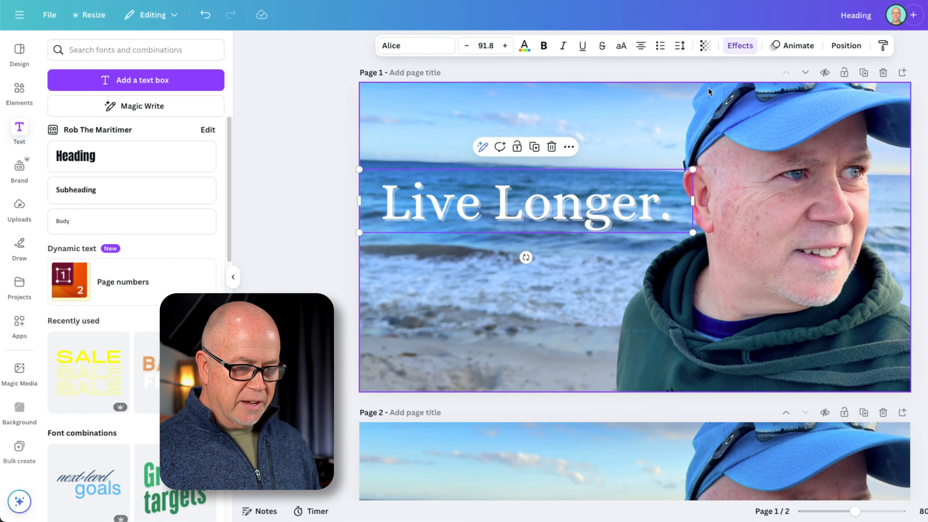
pyautogui.click(740, 46)
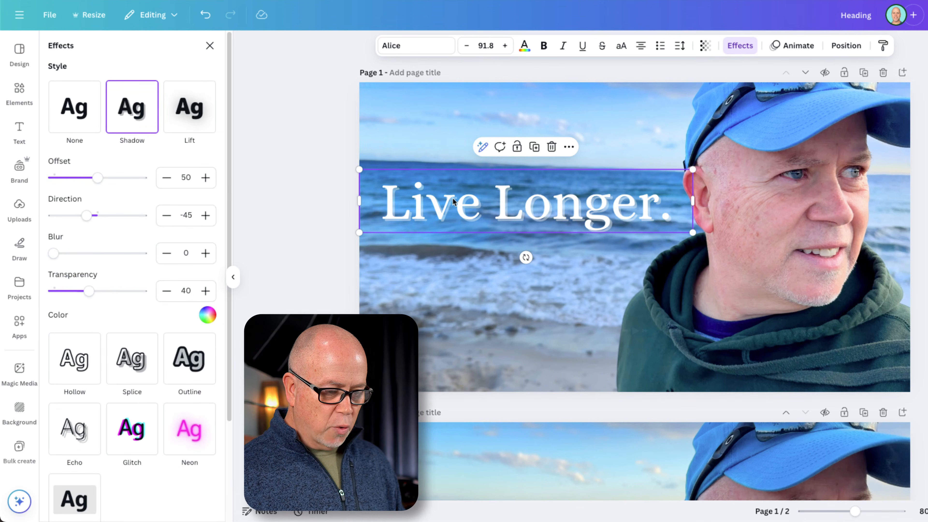
pyautogui.click(207, 316)
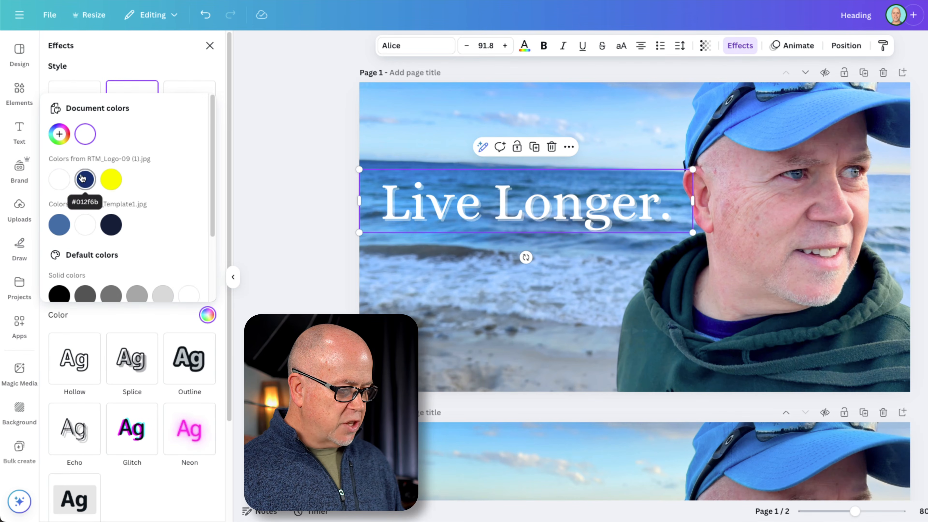
pyautogui.click(58, 293)
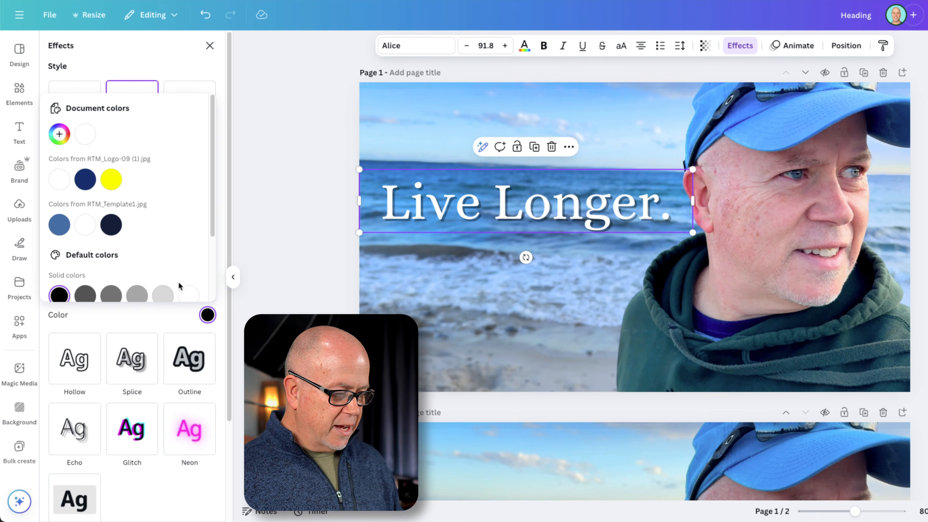
pyautogui.click(167, 322)
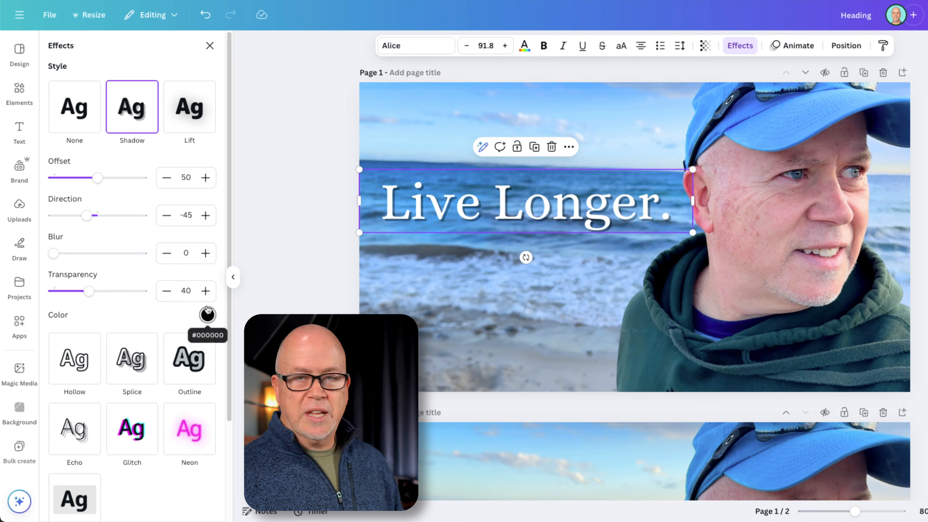
# Set the text shadow's transparency to 100 and its offset to 26
pyautogui.moveTo(89, 291); pyautogui.dragTo(176, 300)
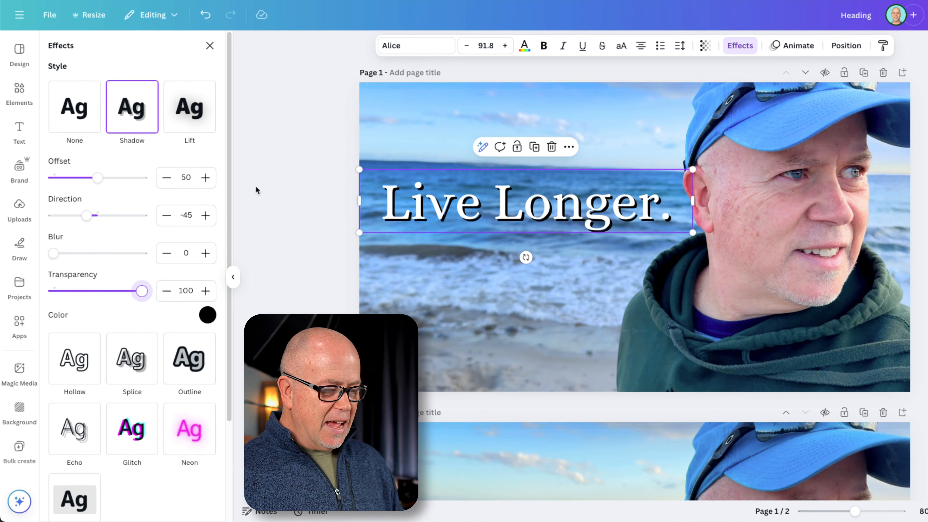
pyautogui.moveTo(97, 177); pyautogui.dragTo(42, 181)
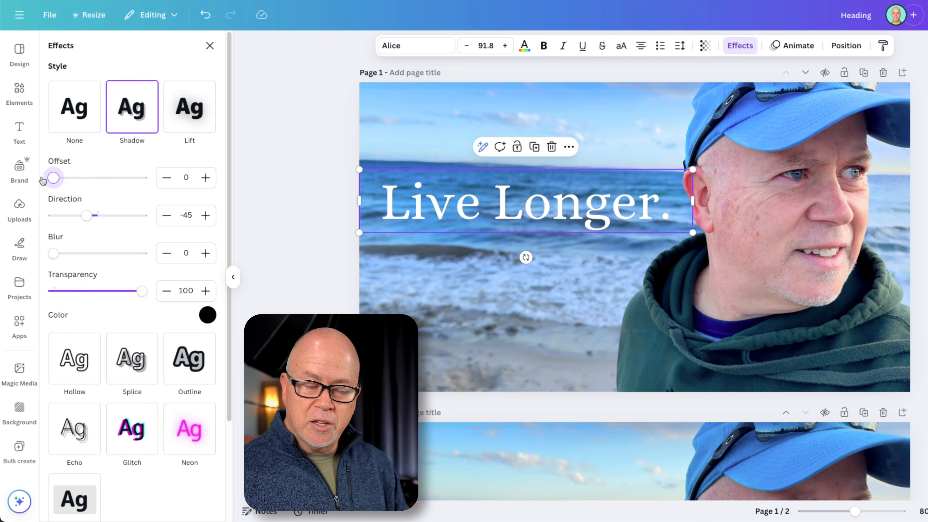
pyautogui.moveTo(53, 177); pyautogui.dragTo(77, 180)
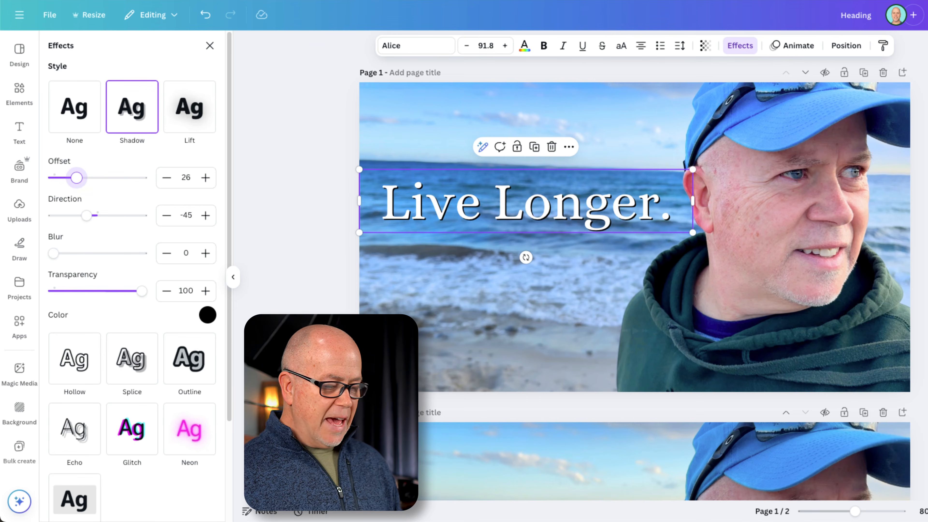
pyautogui.click(290, 307)
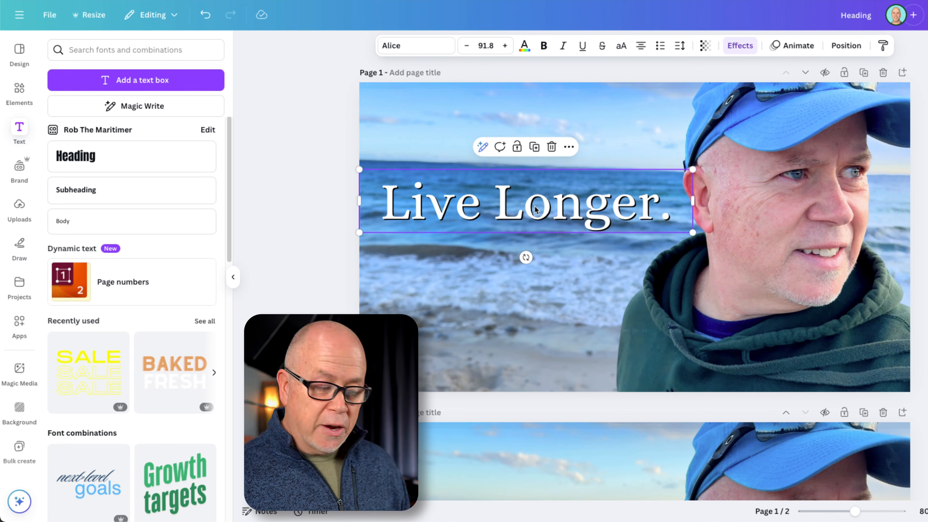
pyautogui.click(333, 235)
# Move "Live Longer." up over the sky on page 1 and place a copy of it at the same spot on page 2
pyautogui.moveTo(471, 210); pyautogui.dragTo(476, 116)
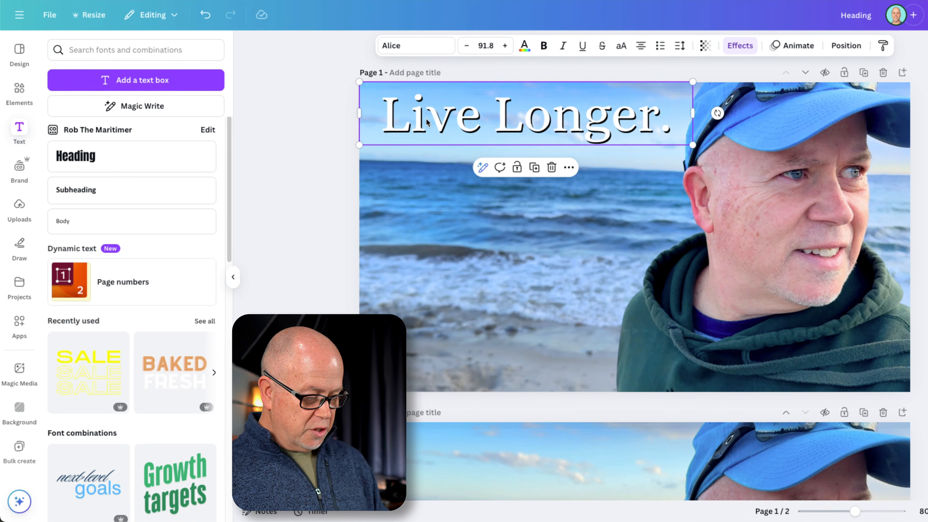
pyautogui.scroll(-3, 468, 360)
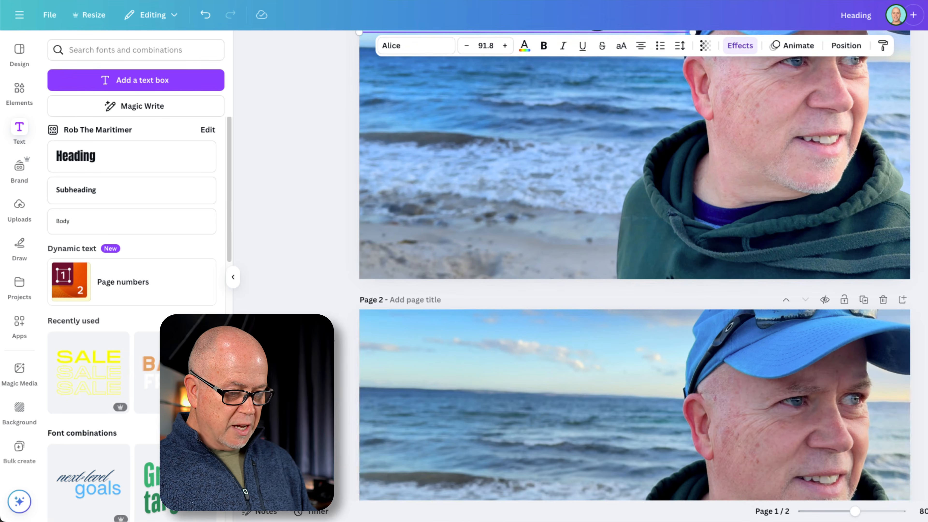
pyautogui.click(468, 359)
pyautogui.hotkey('ctrl', 'v')
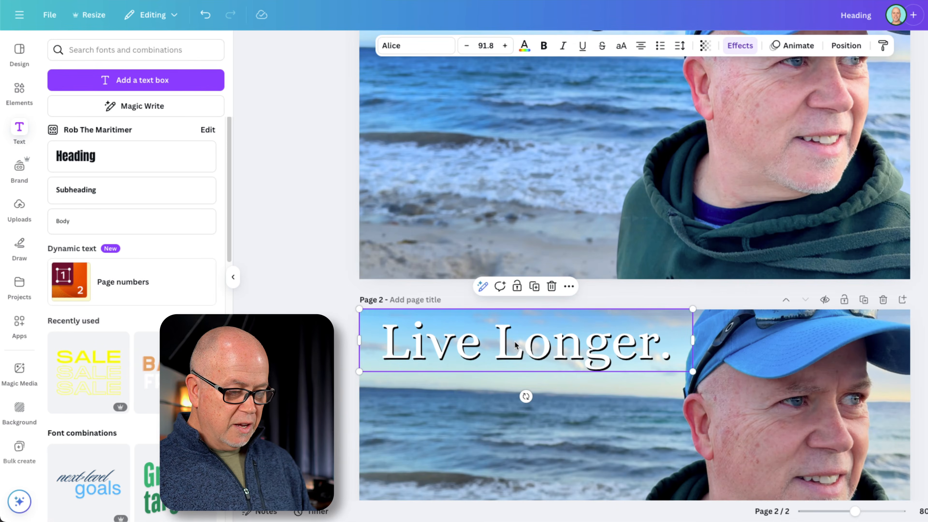
# Remove the shadow effect from the "Live Longer." copy on page 2 and show both pages together for comparison
pyautogui.click(740, 46)
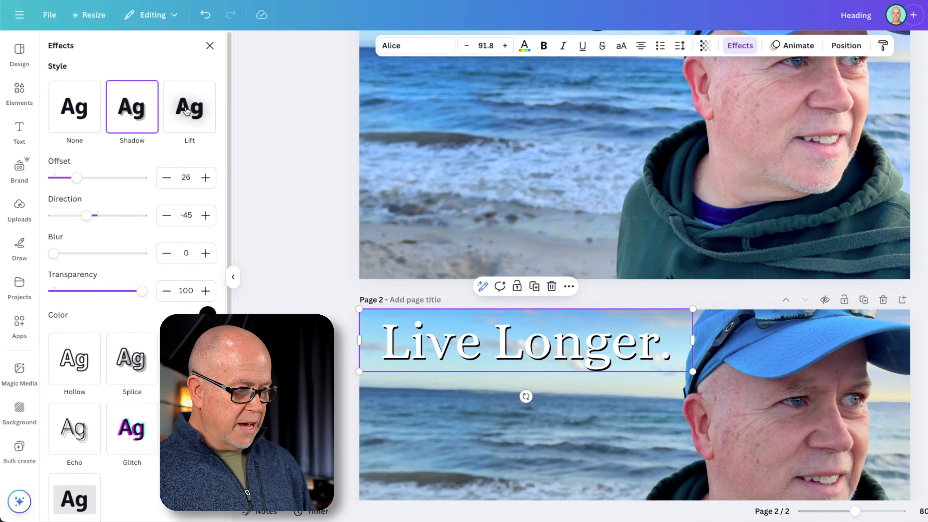
pyautogui.click(75, 109)
pyautogui.click(218, 46)
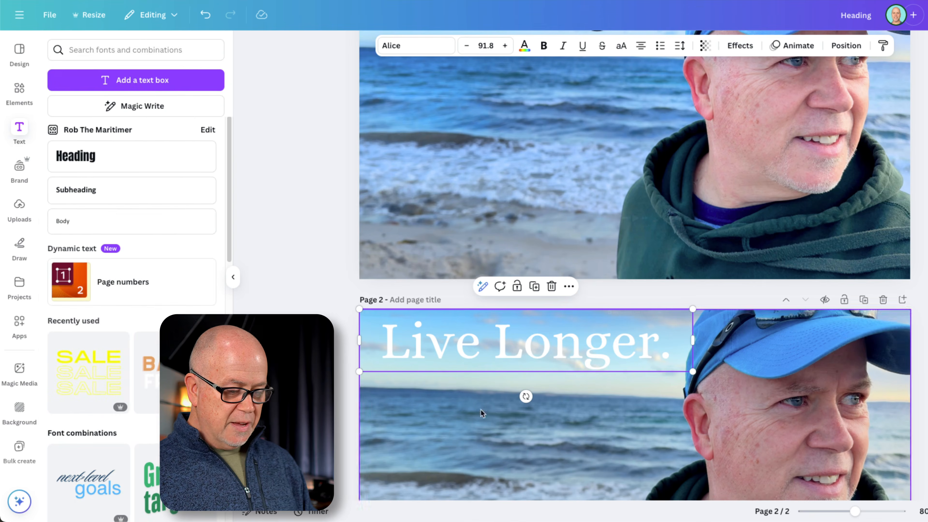
pyautogui.moveTo(864, 514); pyautogui.dragTo(847, 512)
pyautogui.click(344, 361)
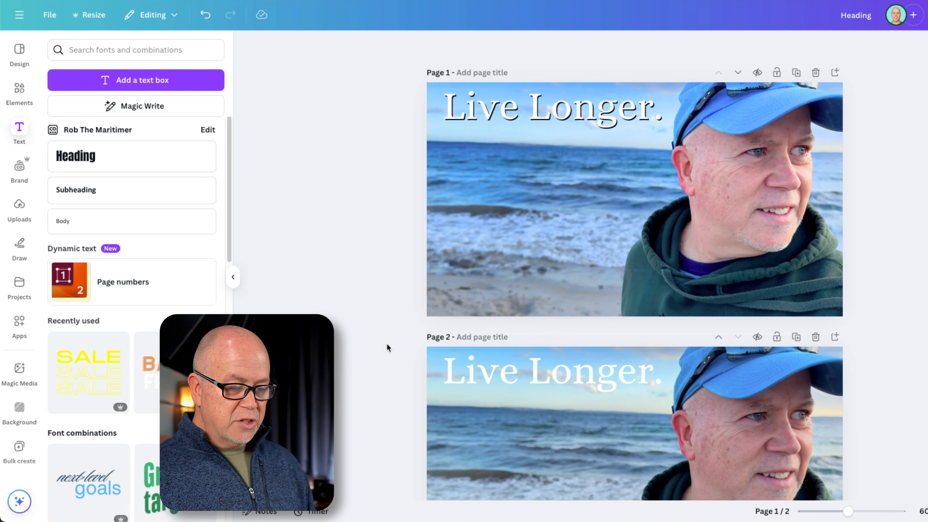
# Move the page 1 text back down over the sea and break it into two lines, "Live" above "Longer."
pyautogui.moveTo(499, 115); pyautogui.dragTo(499, 184)
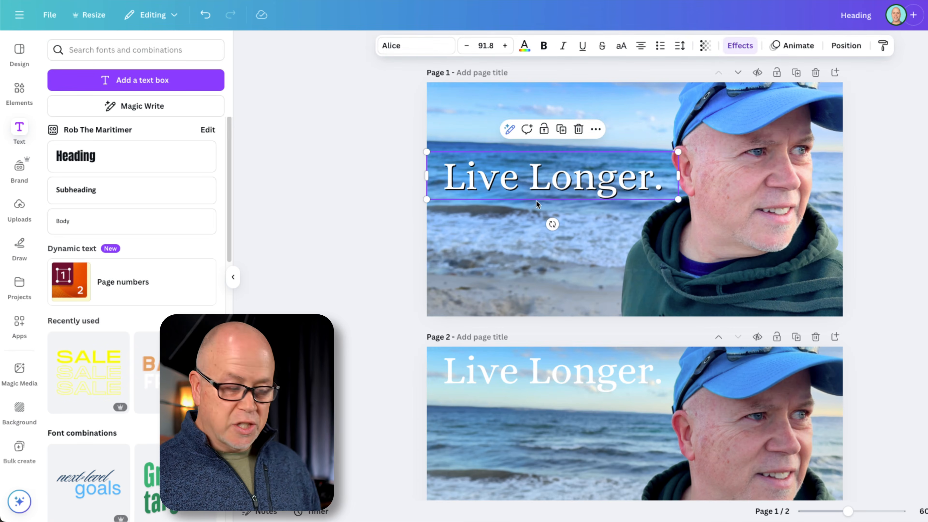
pyautogui.click(530, 188)
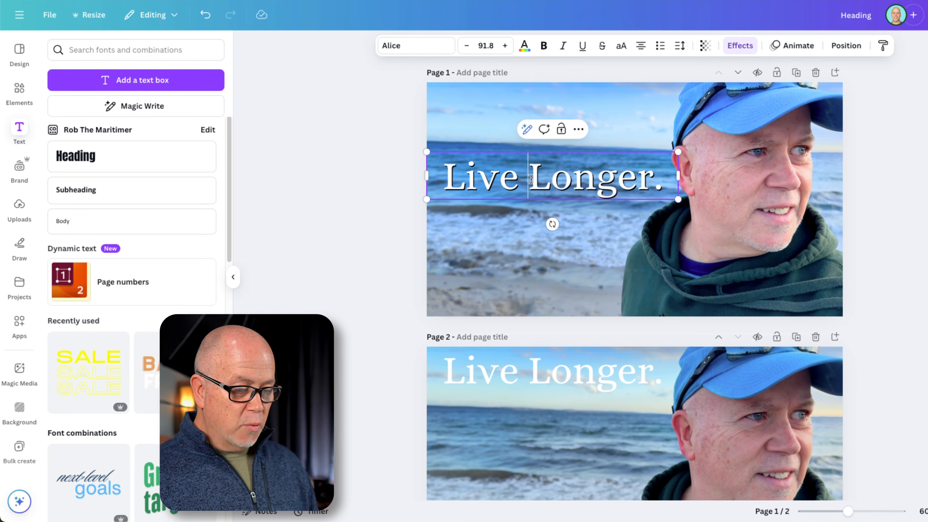
pyautogui.press('BackSpace')
pyautogui.press('Return')
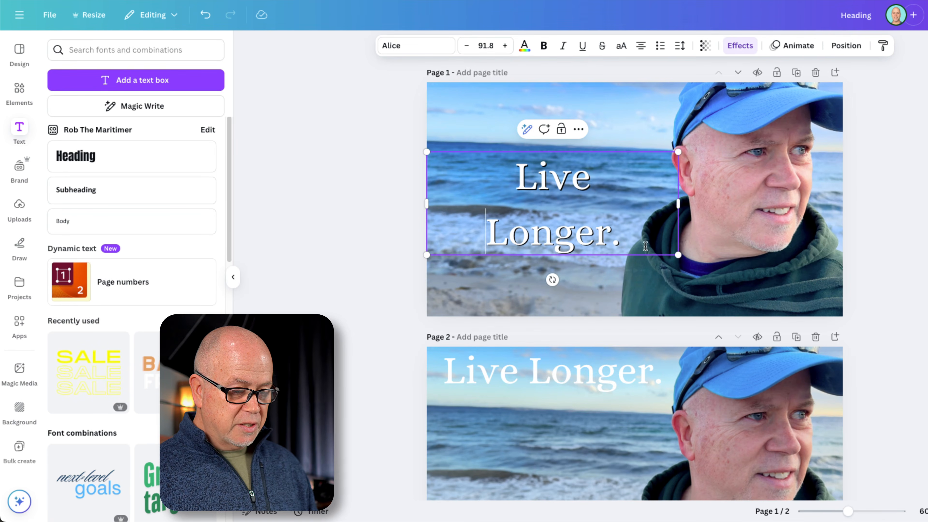
# Reduce the line spacing of the two-line title to 0.92 and align it left
pyautogui.hotkey('ctrl', 'a')
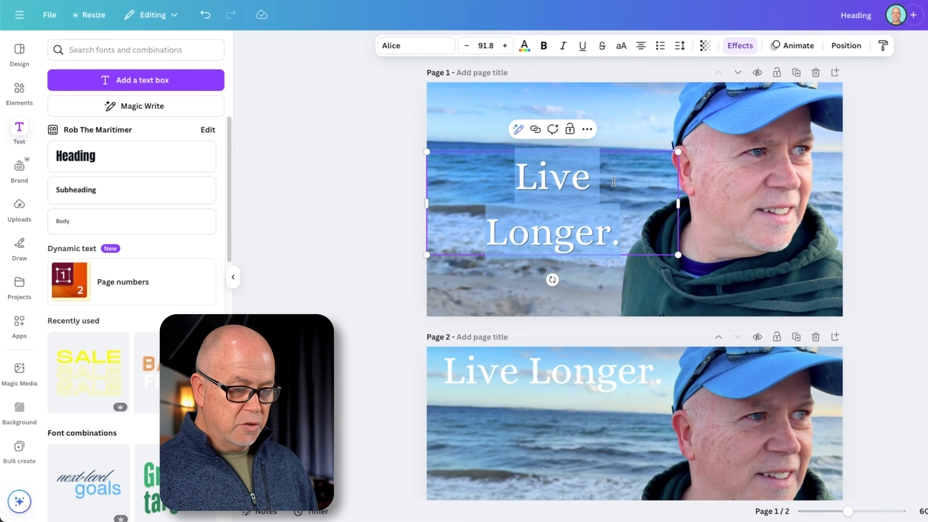
pyautogui.click(681, 47)
pyautogui.moveTo(661, 128); pyautogui.dragTo(641, 127)
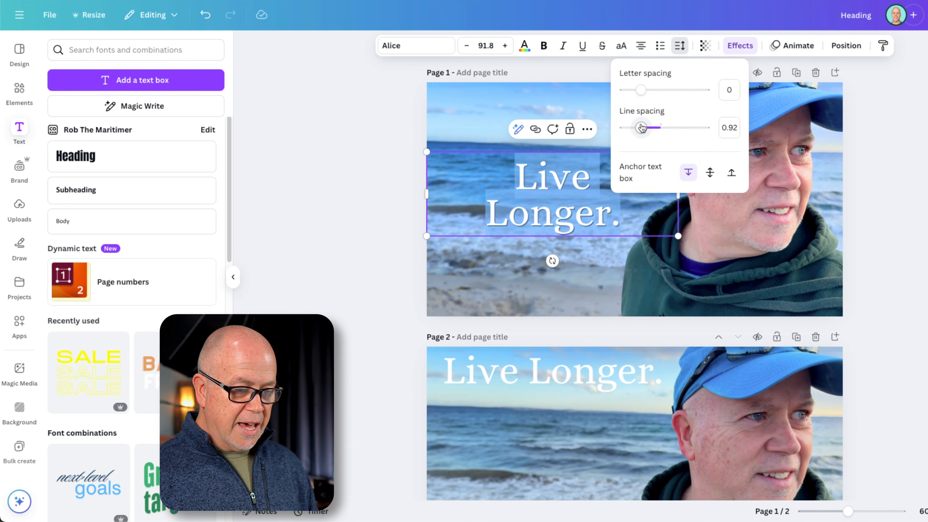
pyautogui.click(641, 45)
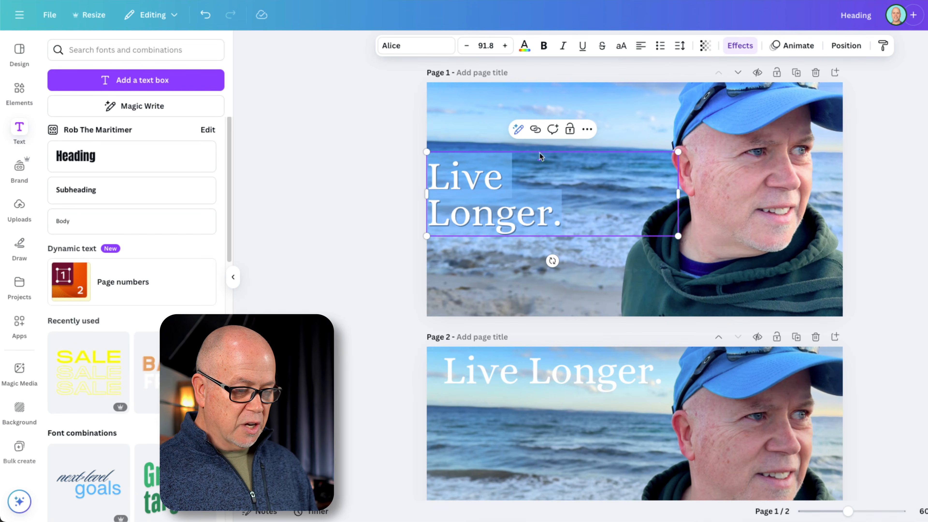
# Narrow the title's text box from both sides, with its left edge on the page margin, so it fits the two lines
pyautogui.moveTo(426, 194); pyautogui.dragTo(450, 197)
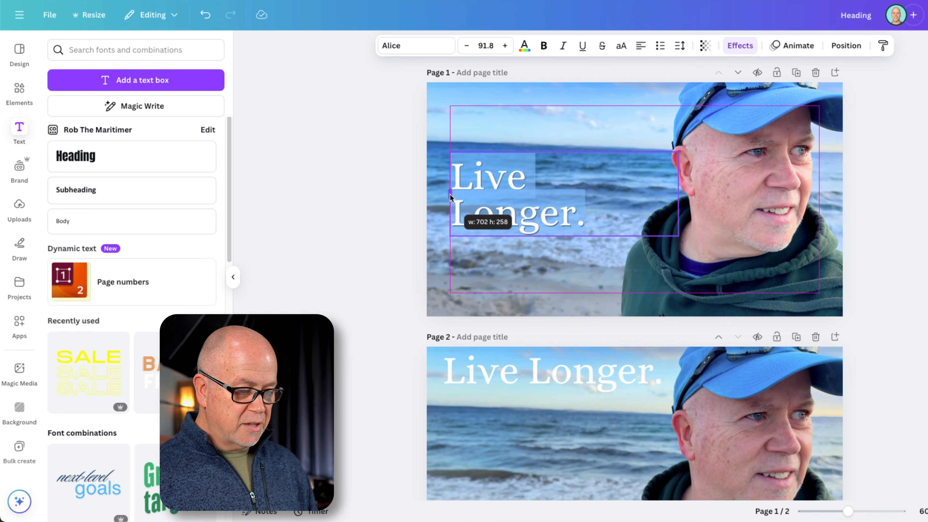
pyautogui.moveTo(678, 193); pyautogui.dragTo(600, 197)
pyautogui.click(374, 229)
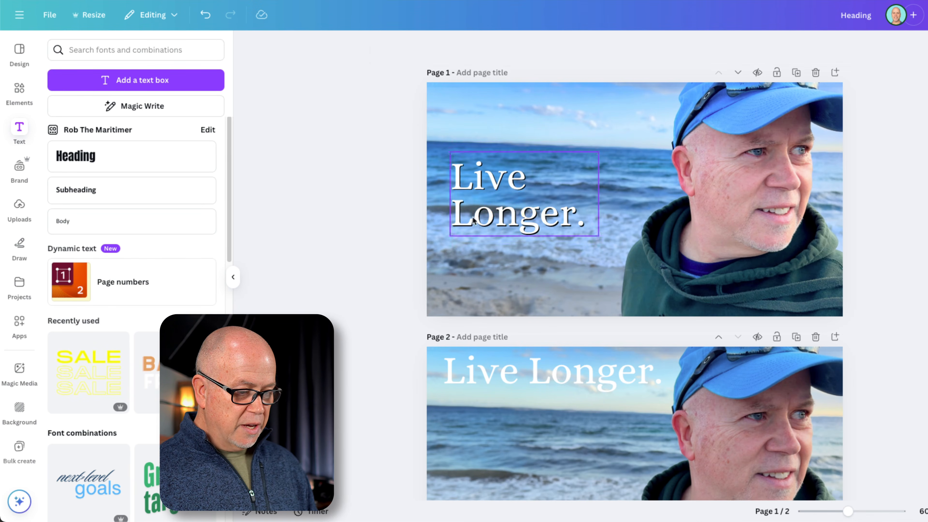
# Enlarge the two-line title to size 138 and position it in the upper-left area of page 1, clear of the man's face
pyautogui.click(493, 186)
pyautogui.moveTo(493, 186); pyautogui.dragTo(480, 141)
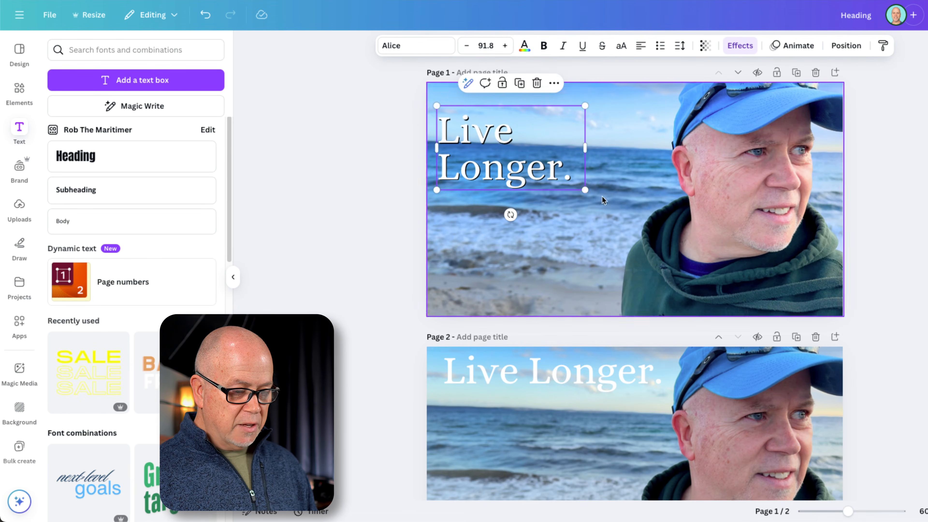
pyautogui.moveTo(585, 191); pyautogui.dragTo(660, 232)
pyautogui.click(359, 230)
pyautogui.click(493, 165)
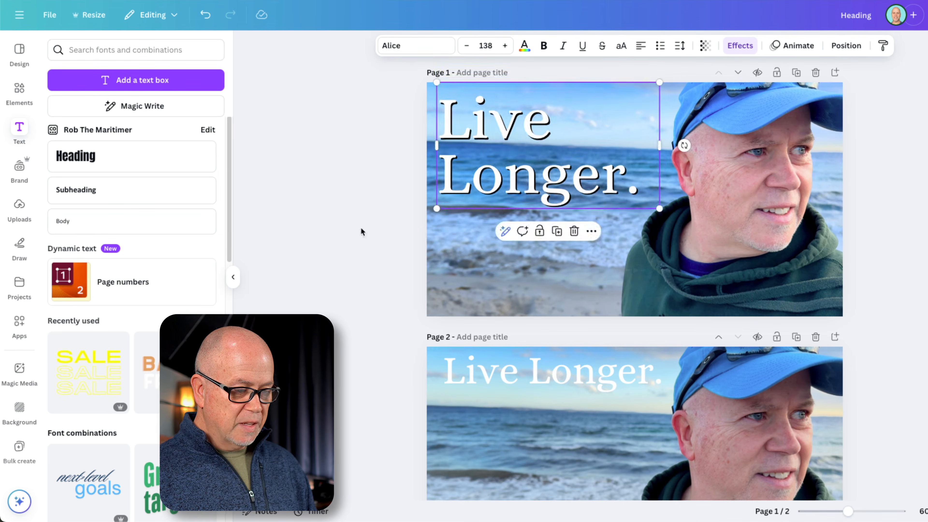